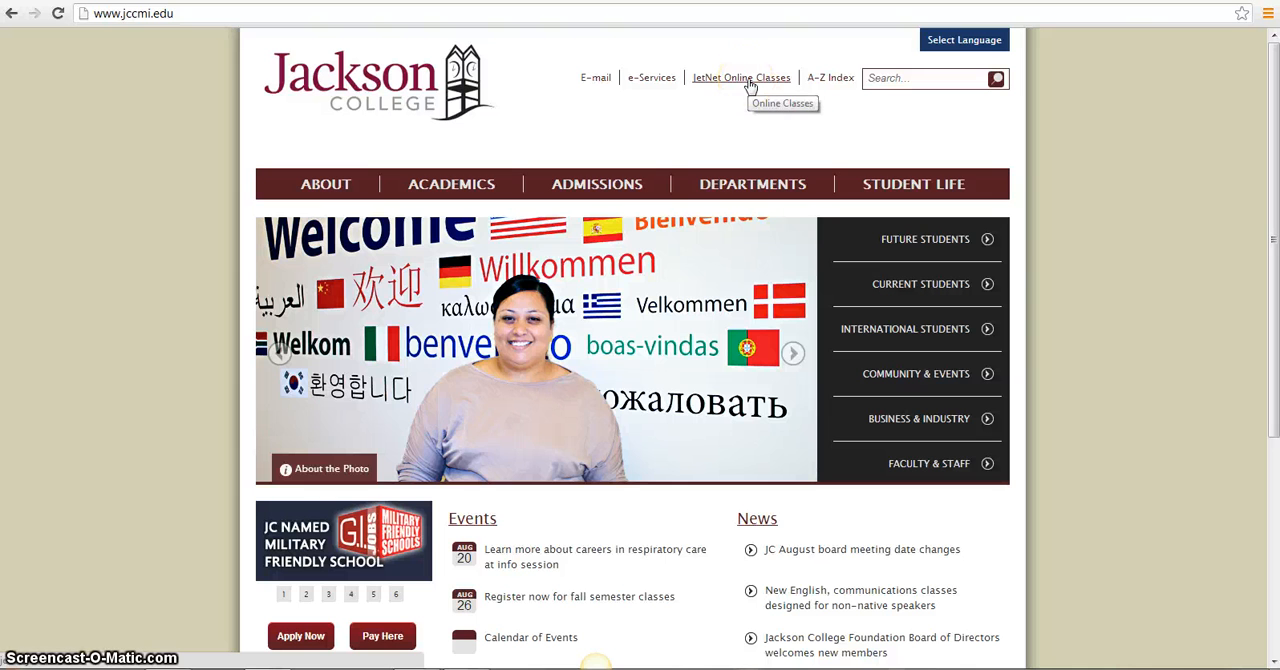
Open the JetNet site at jetnetdev.mrooms3.net and log in with the account username and password
{"action": "left_click", "coordinate": [748, 82]}
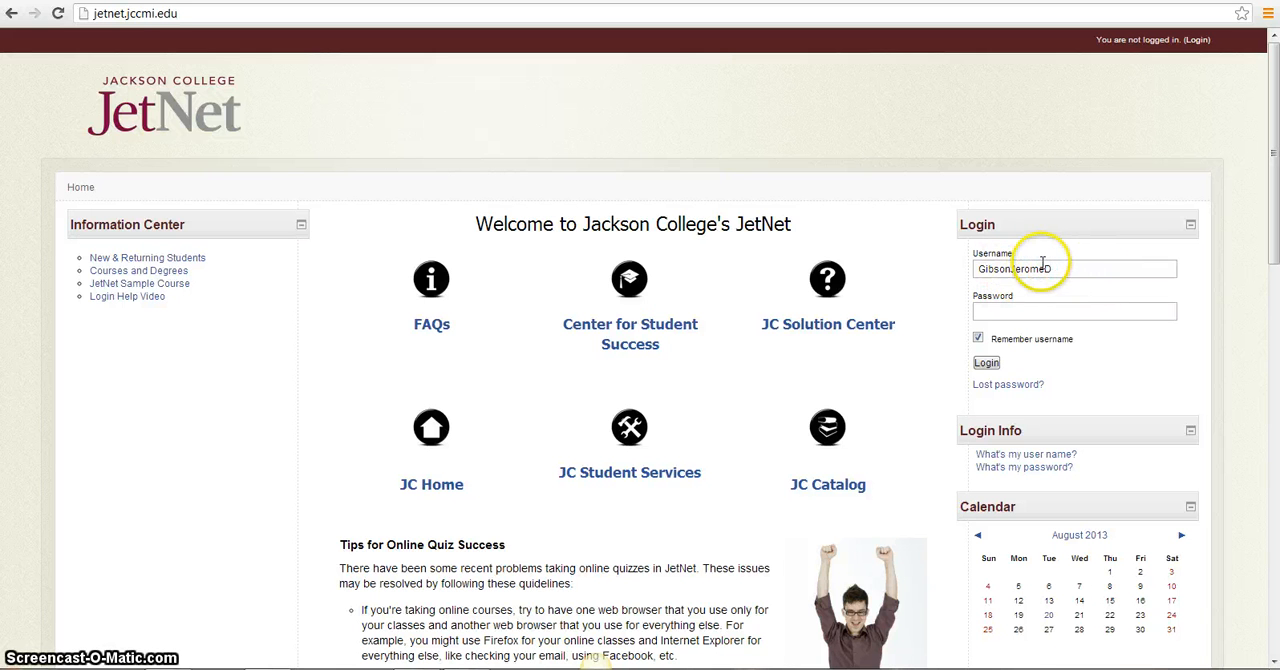
{"action": "left_click", "coordinate": [338, 1]}
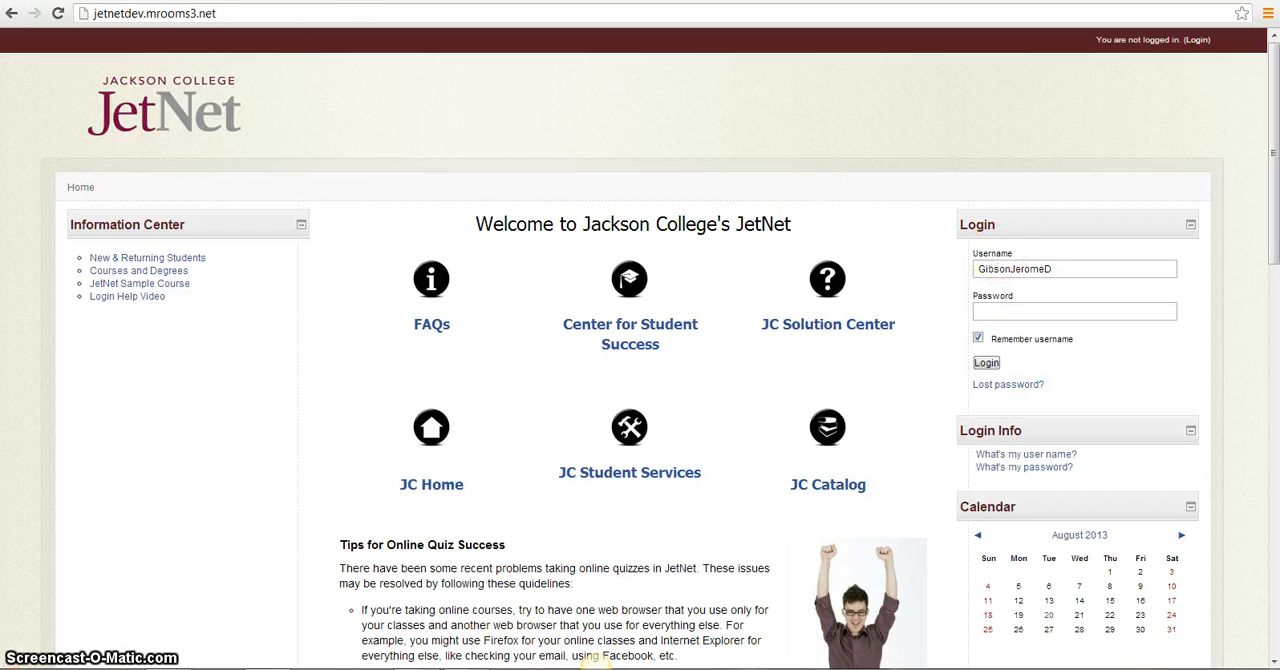
{"action": "left_click", "coordinate": [1098, 266]}
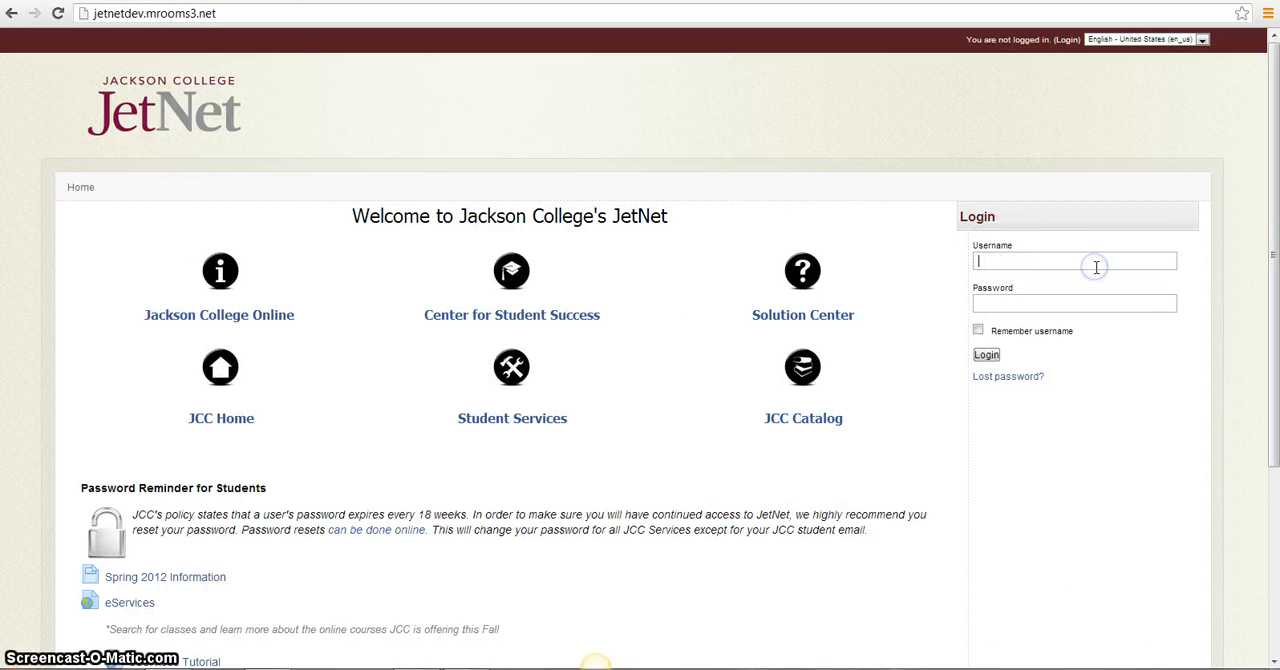
{"action": "type", "text": "gibsonjeromed"}
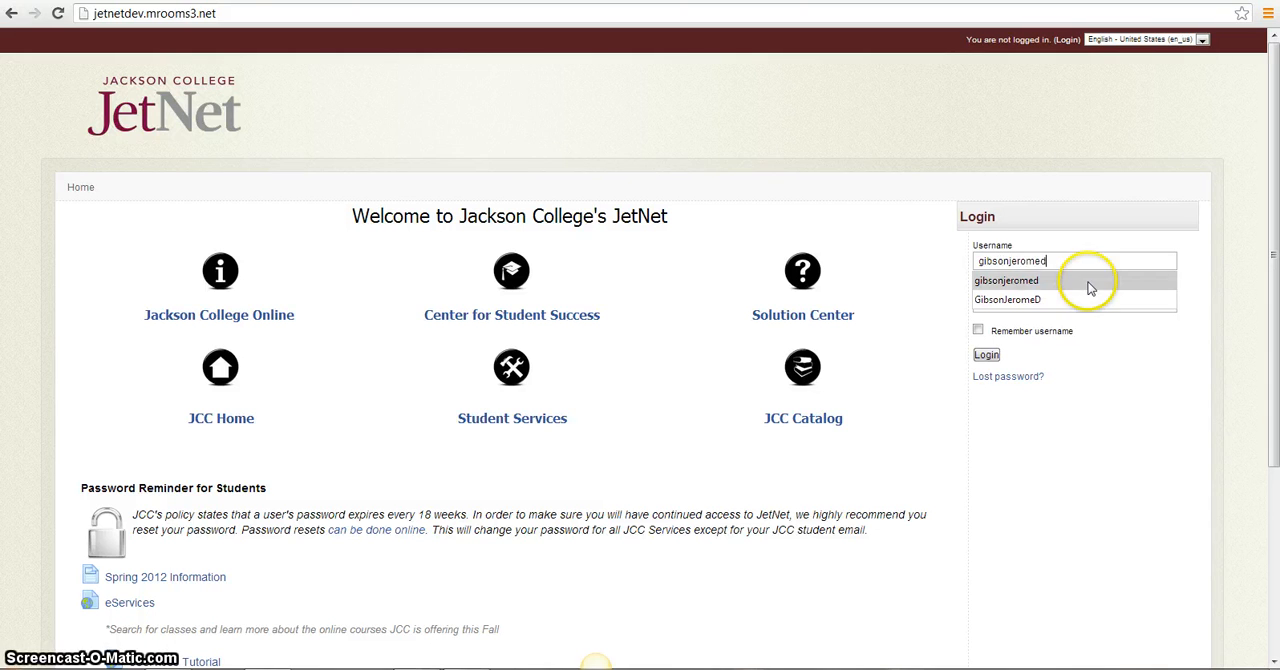
{"action": "left_click", "coordinate": [1077, 280]}
{"action": "left_click", "coordinate": [1062, 307]}
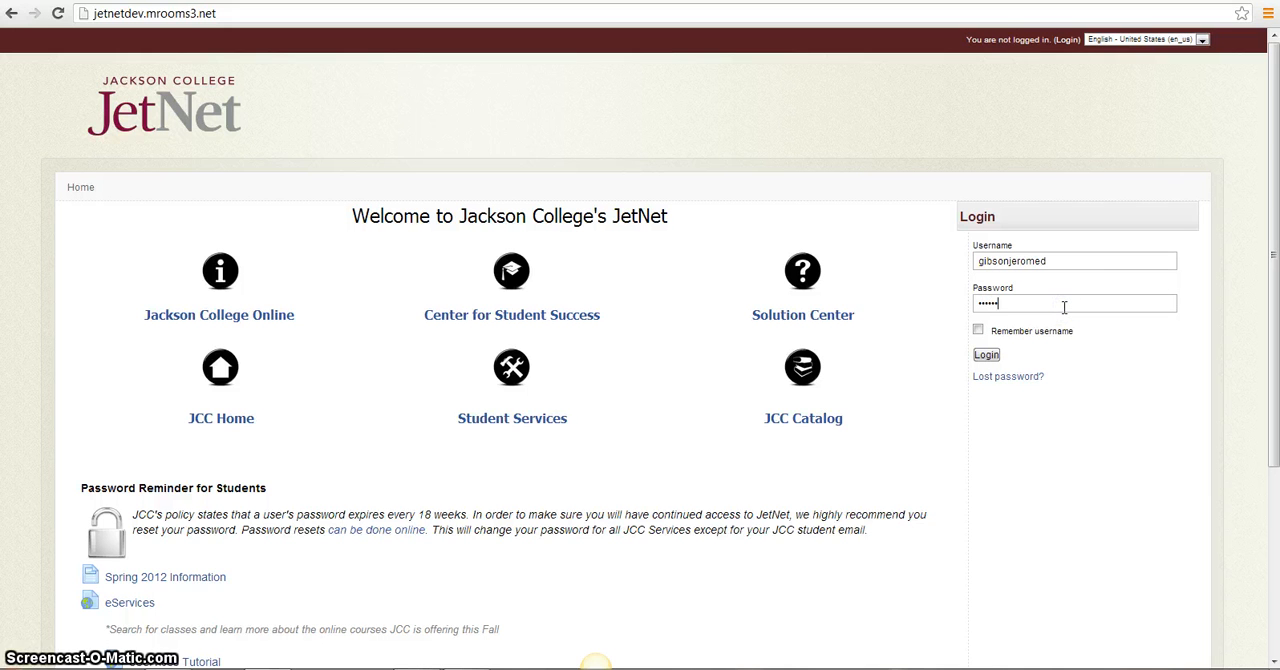
{"action": "left_click", "coordinate": [986, 355]}
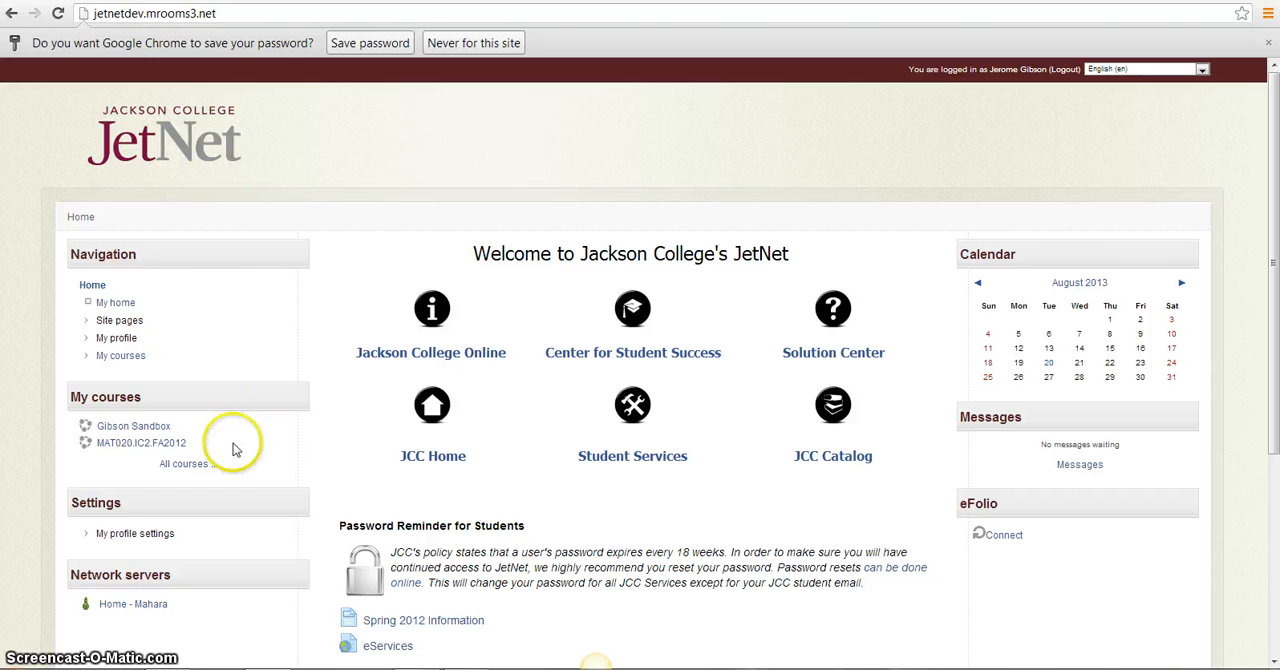
Open the MAT020.IC2.FA2012 course and go to its grades
{"action": "left_click", "coordinate": [112, 445]}
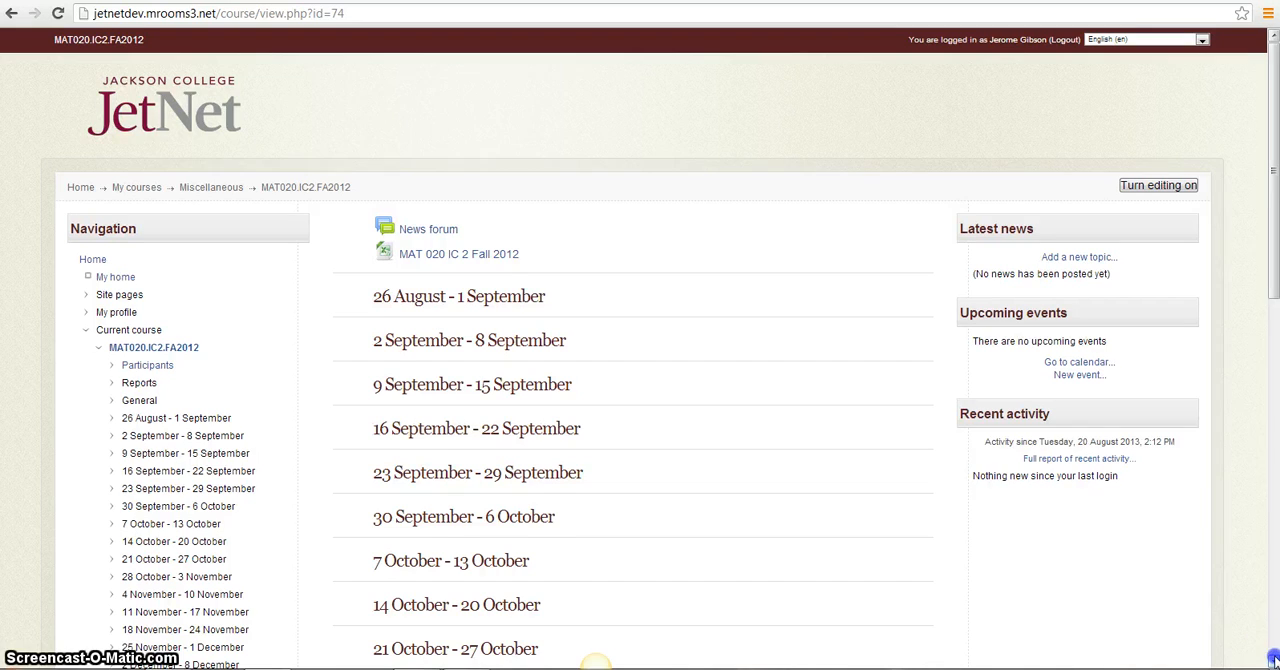
{"action": "scroll", "coordinate": [1272, 660], "scroll_direction": "down", "scroll_amount": 5}
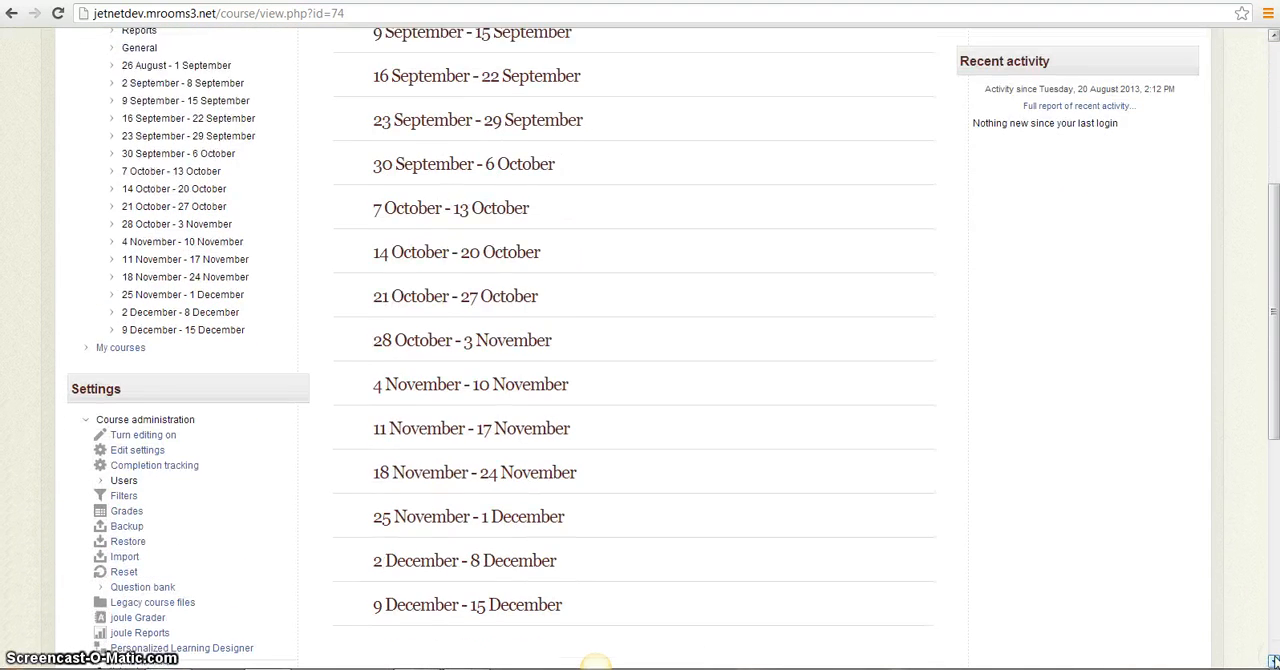
{"action": "scroll", "coordinate": [1272, 660], "scroll_direction": "down", "scroll_amount": 1}
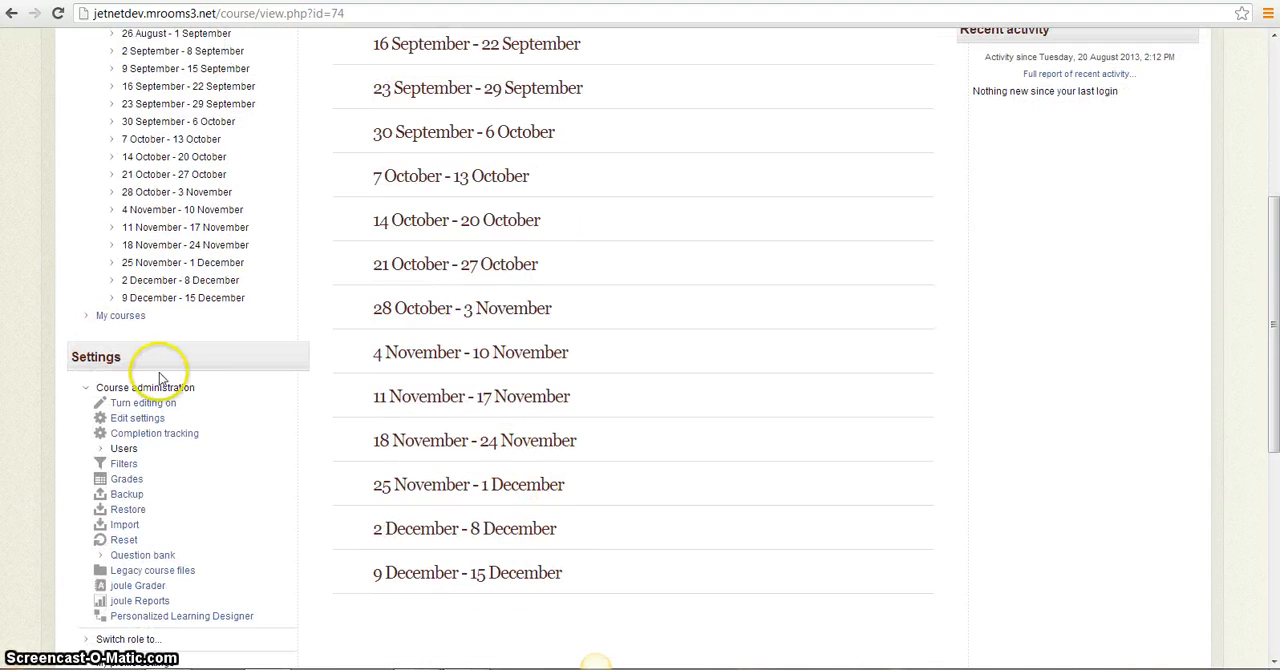
{"action": "left_click", "coordinate": [133, 487]}
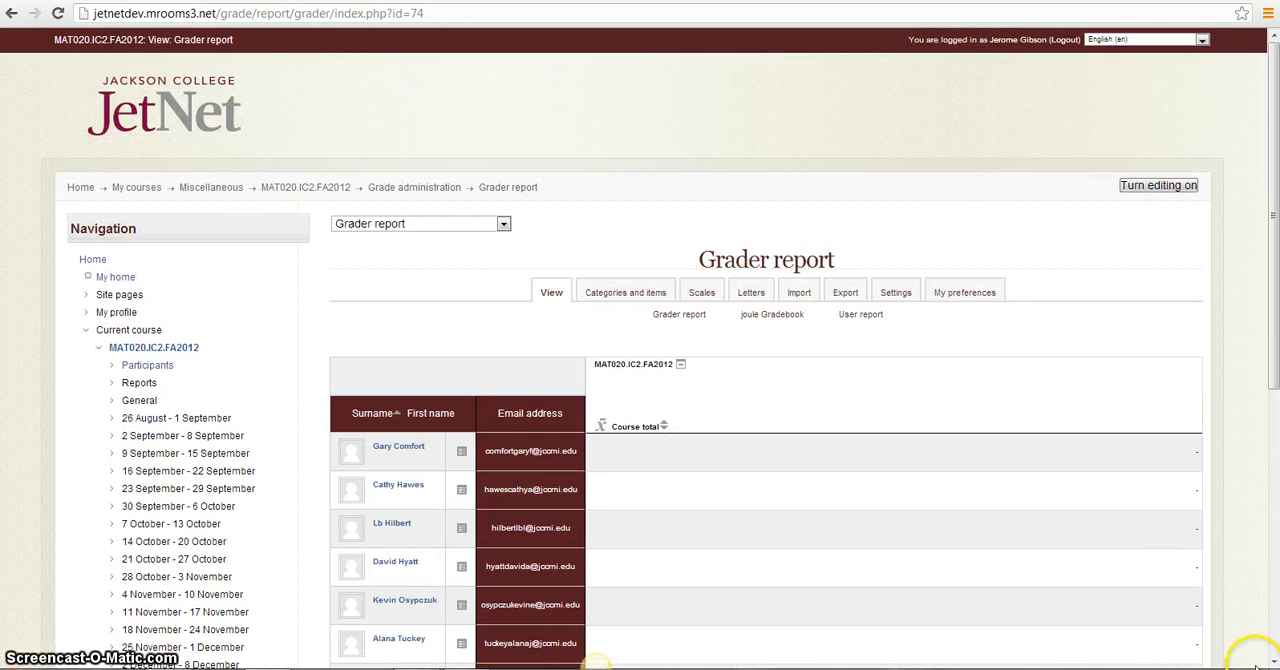
Open the gradebook's categories and items for editing and choose Weighted mean of grades as the course aggregation
{"action": "scroll", "coordinate": [595, 660], "scroll_direction": "down", "scroll_amount": 1}
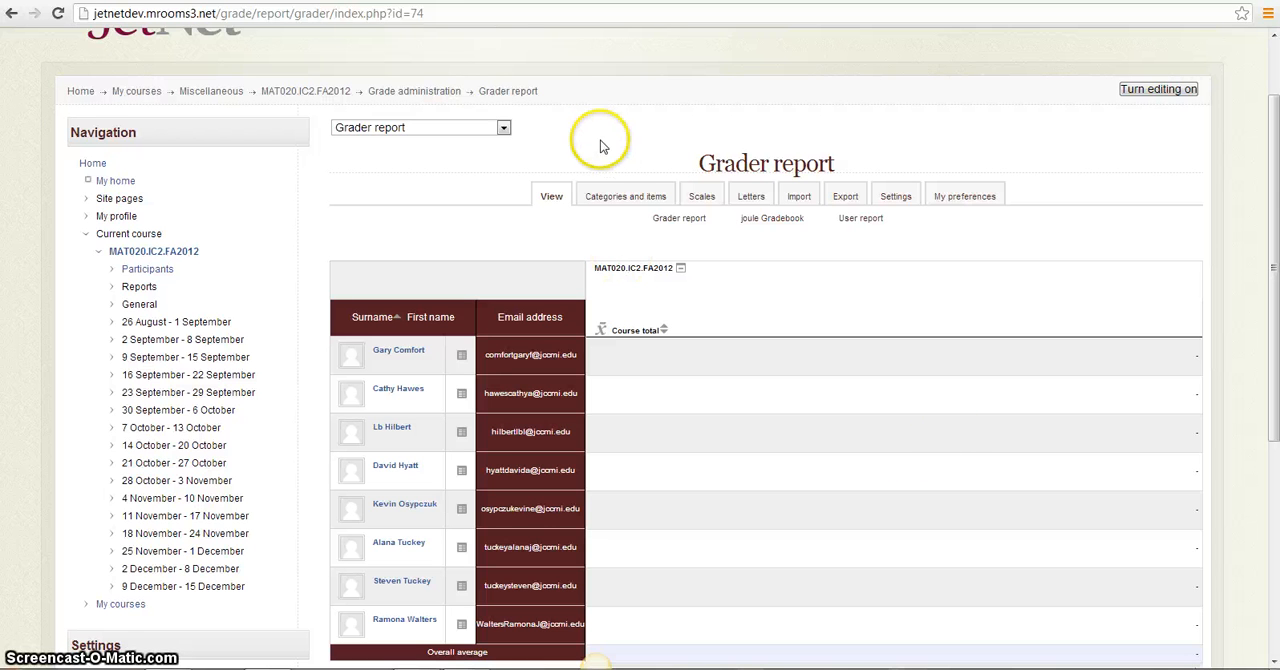
{"action": "left_click", "coordinate": [613, 197]}
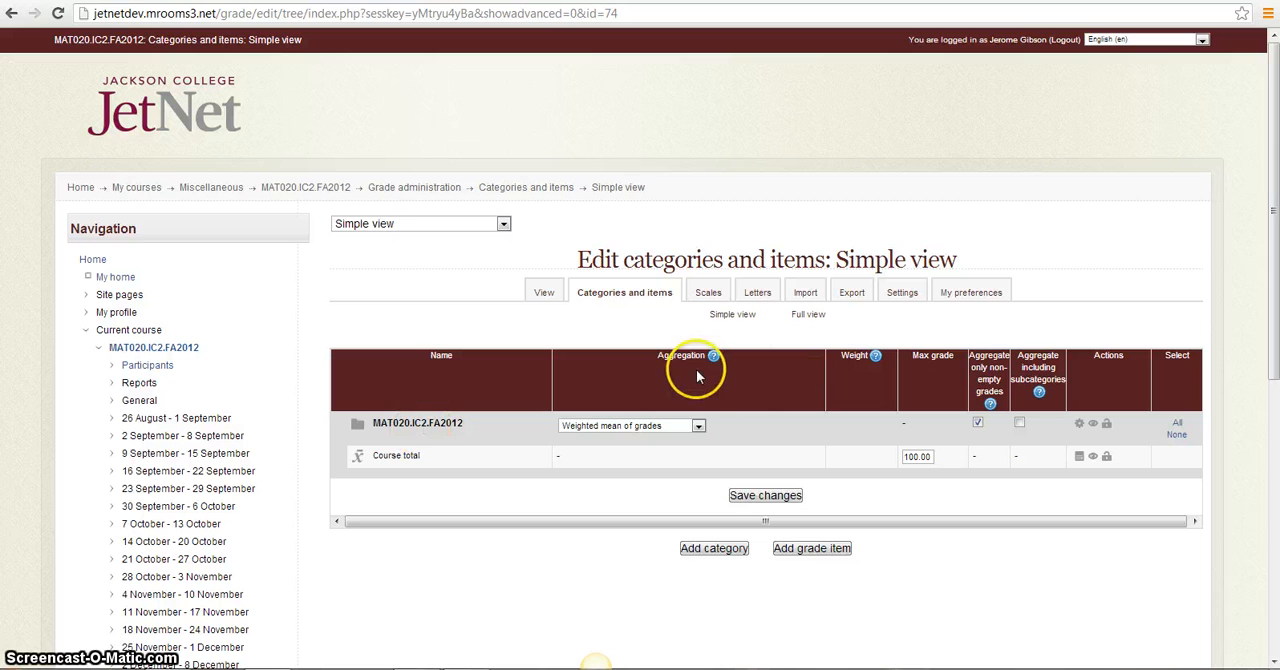
{"action": "left_click", "coordinate": [698, 428]}
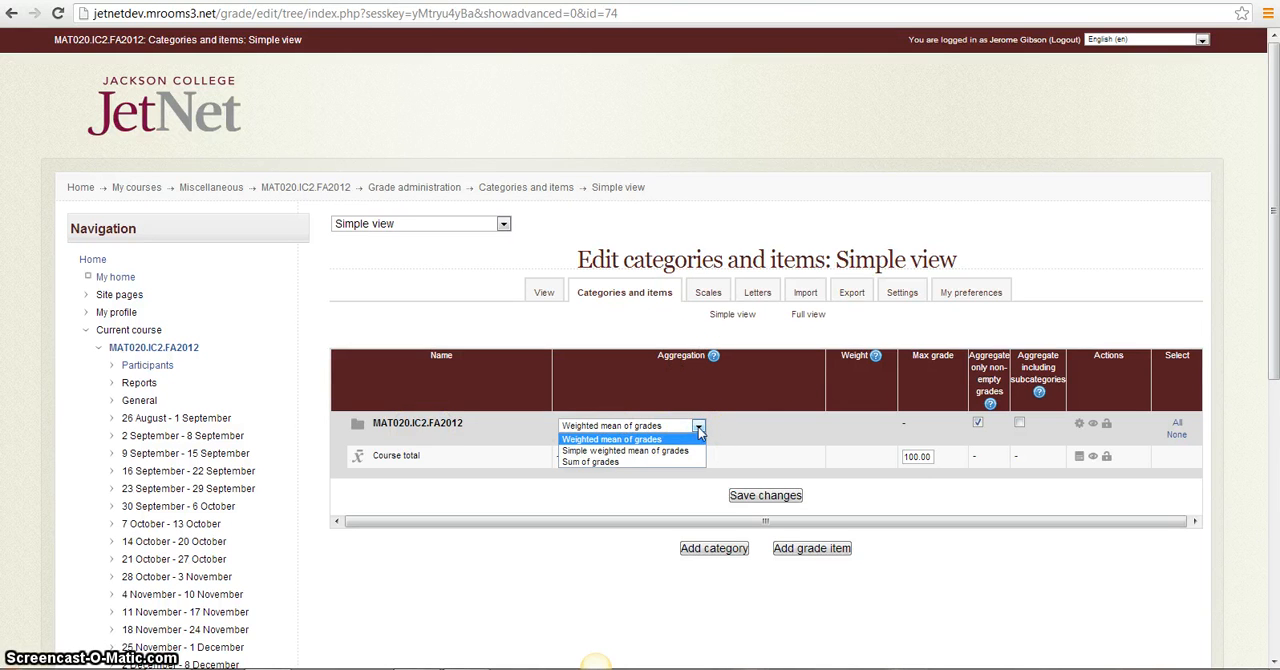
{"action": "left_click", "coordinate": [688, 439]}
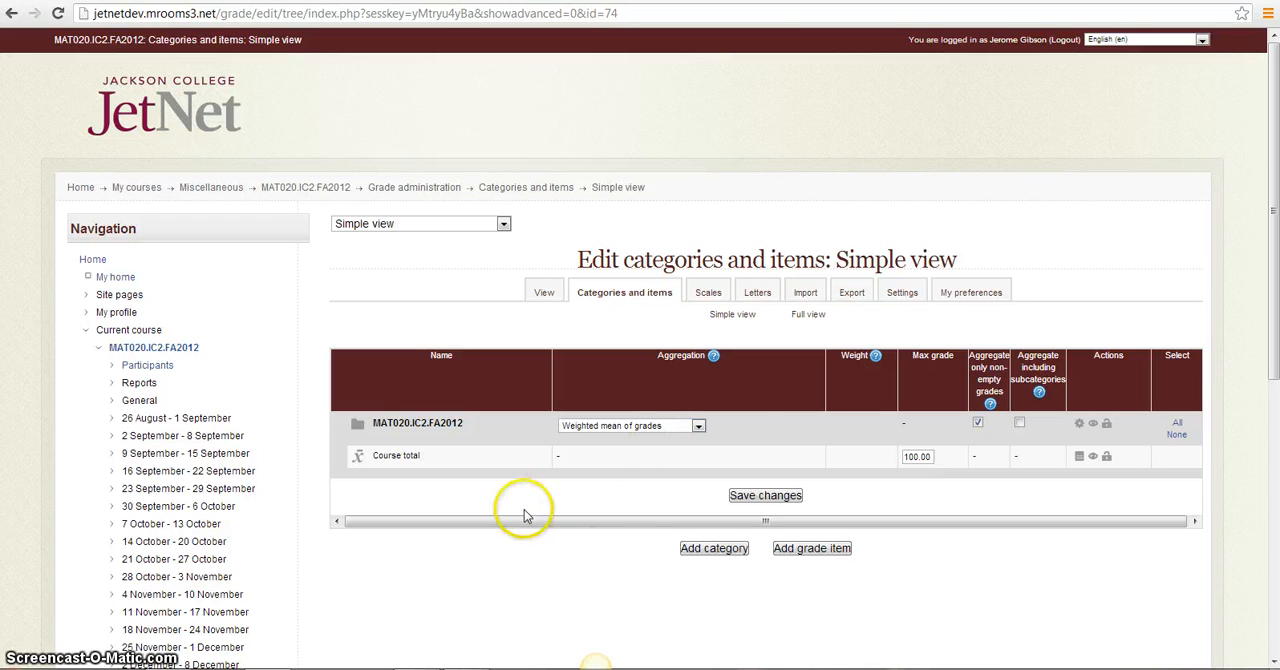
Add a grade category named Homework with Sum of grades aggregation and save it
{"action": "left_click", "coordinate": [719, 551]}
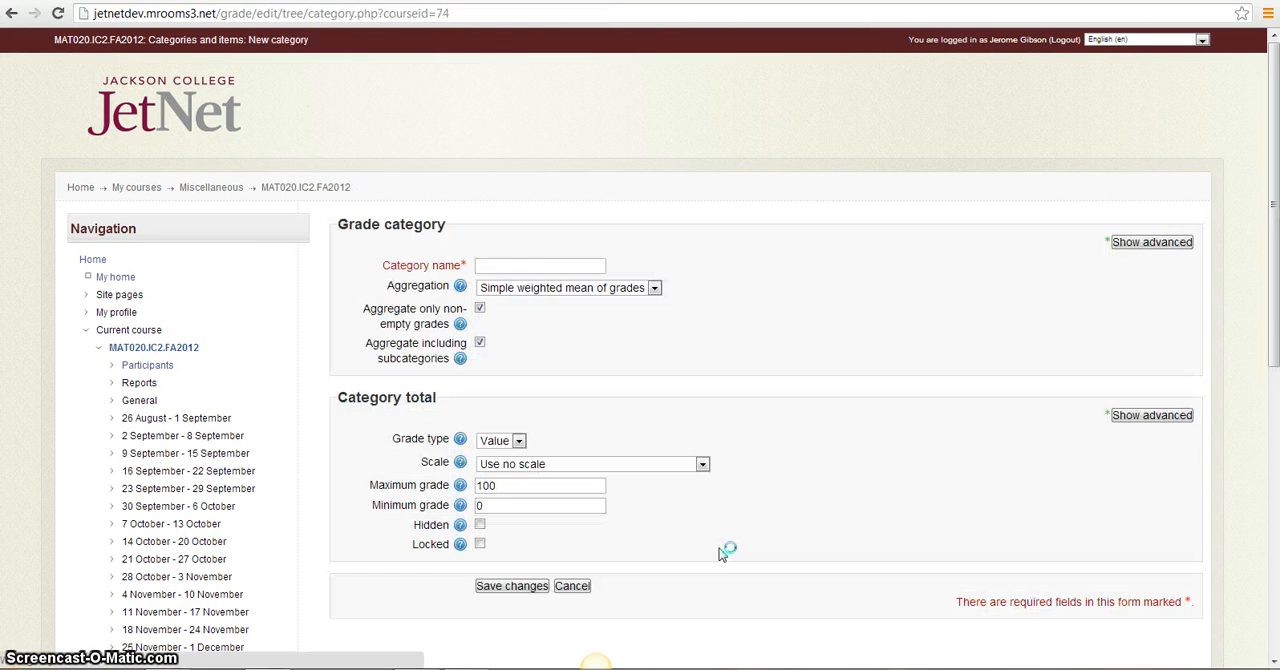
{"action": "left_click", "coordinate": [505, 266]}
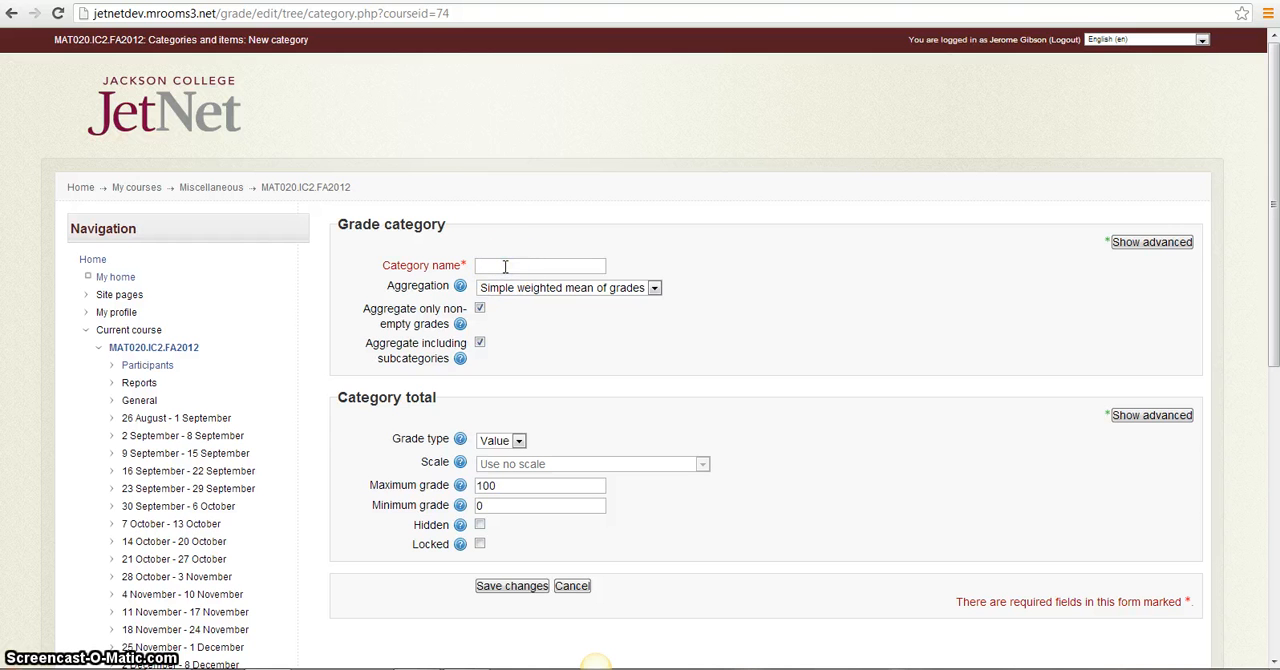
{"action": "type", "text": "Homework"}
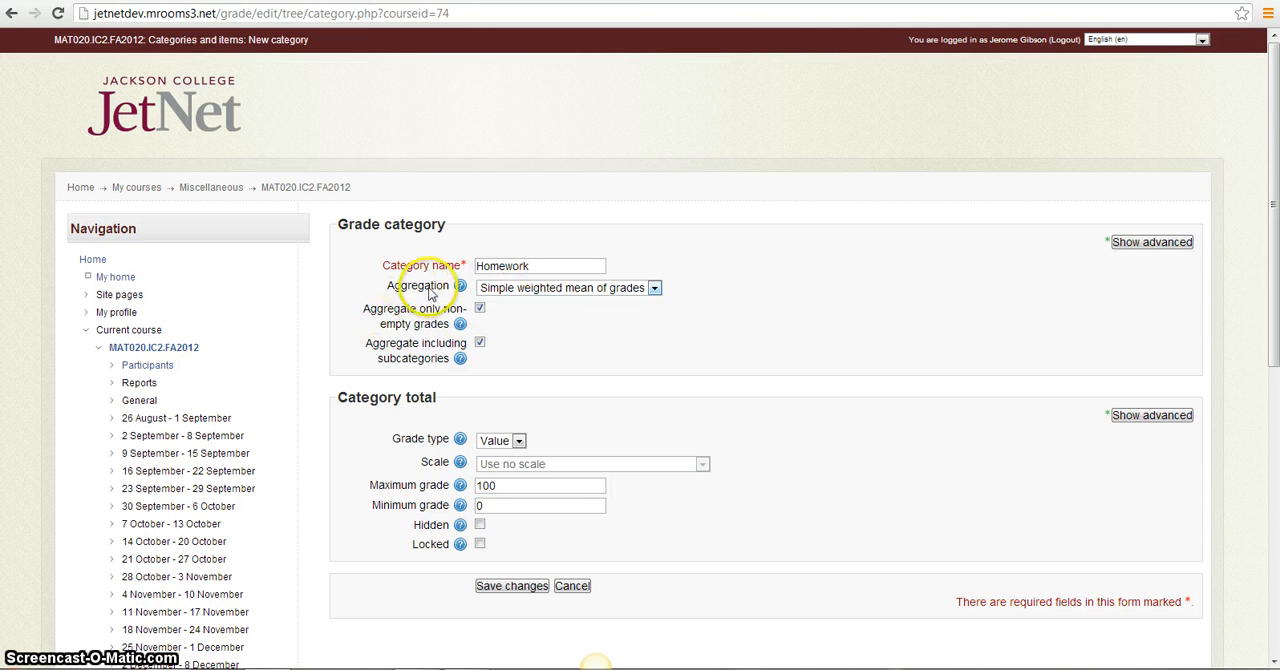
{"action": "left_click", "coordinate": [655, 288]}
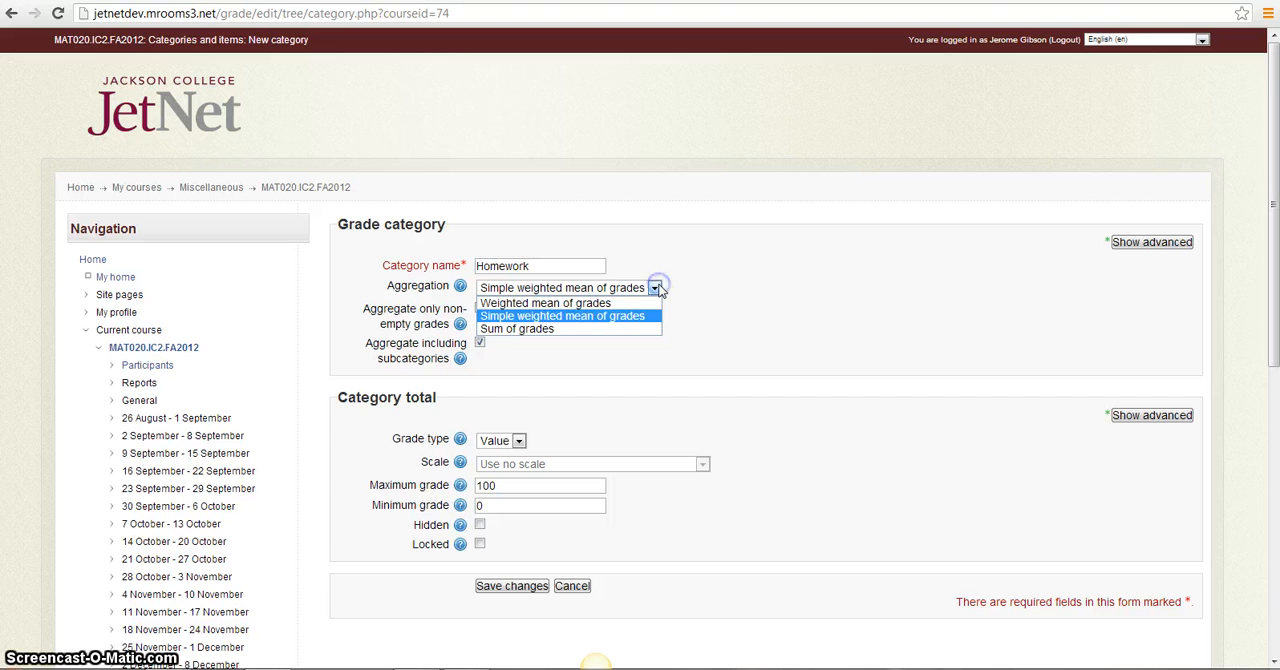
{"action": "left_click", "coordinate": [575, 330]}
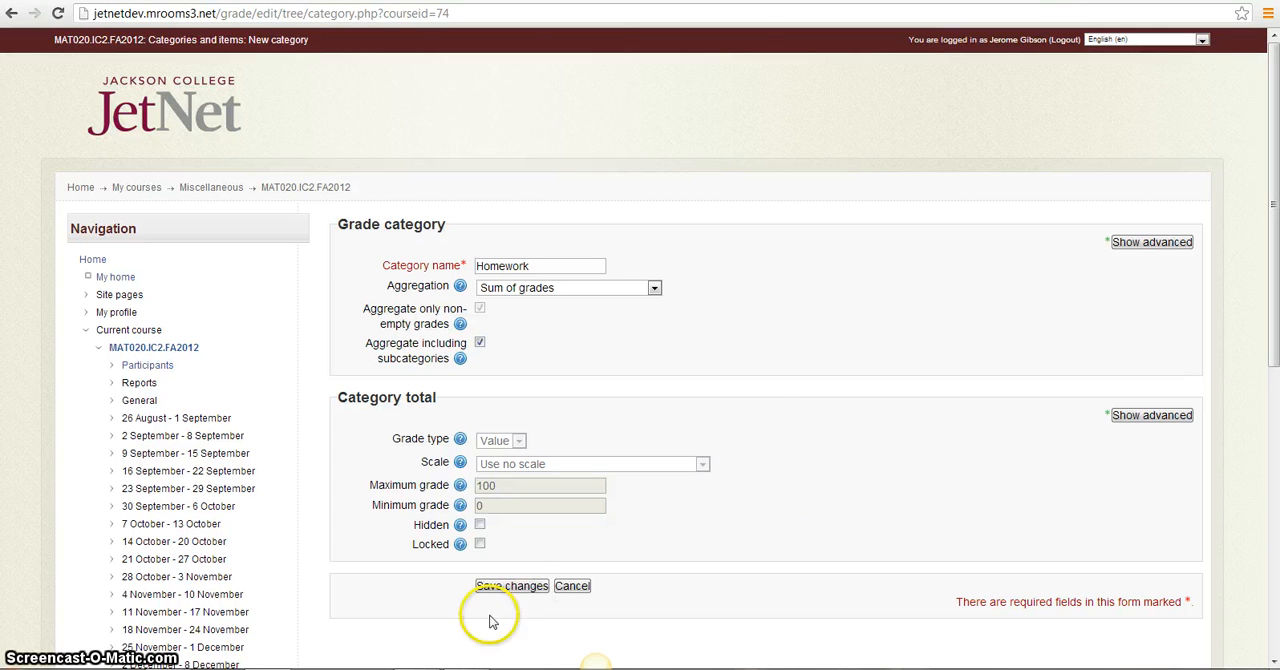
{"action": "left_click", "coordinate": [520, 587]}
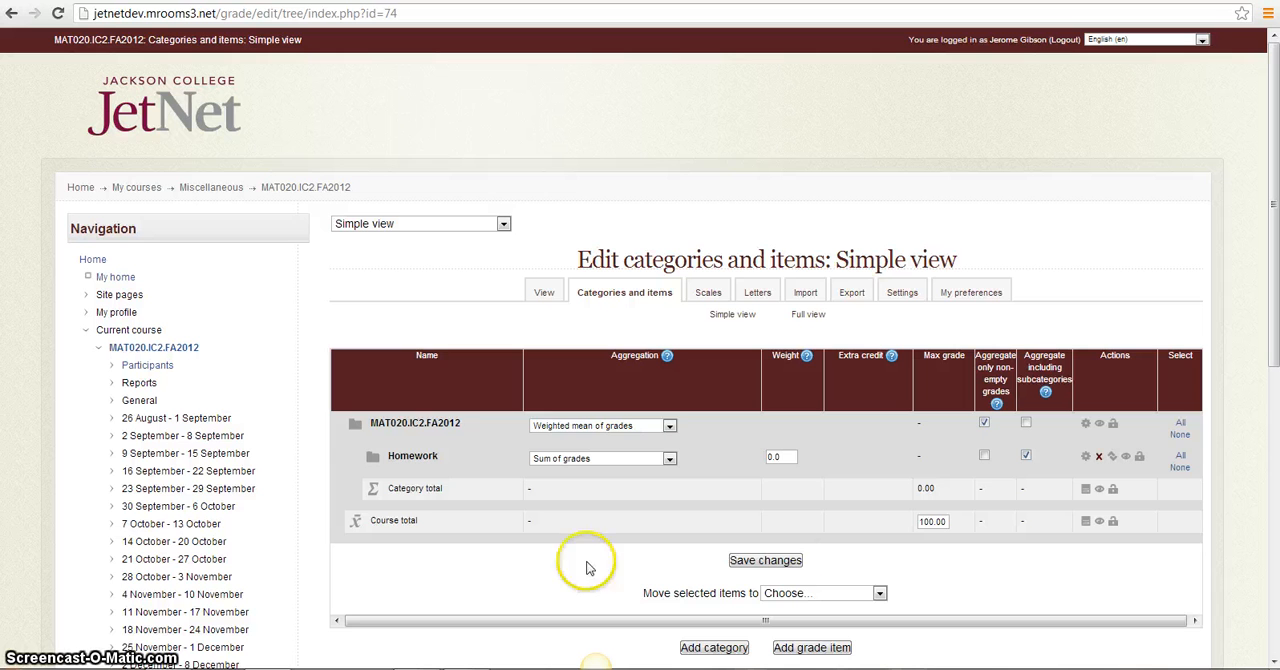
Add a grade category named Exams with Sum of grades aggregation and save it
{"action": "left_click", "coordinate": [729, 650]}
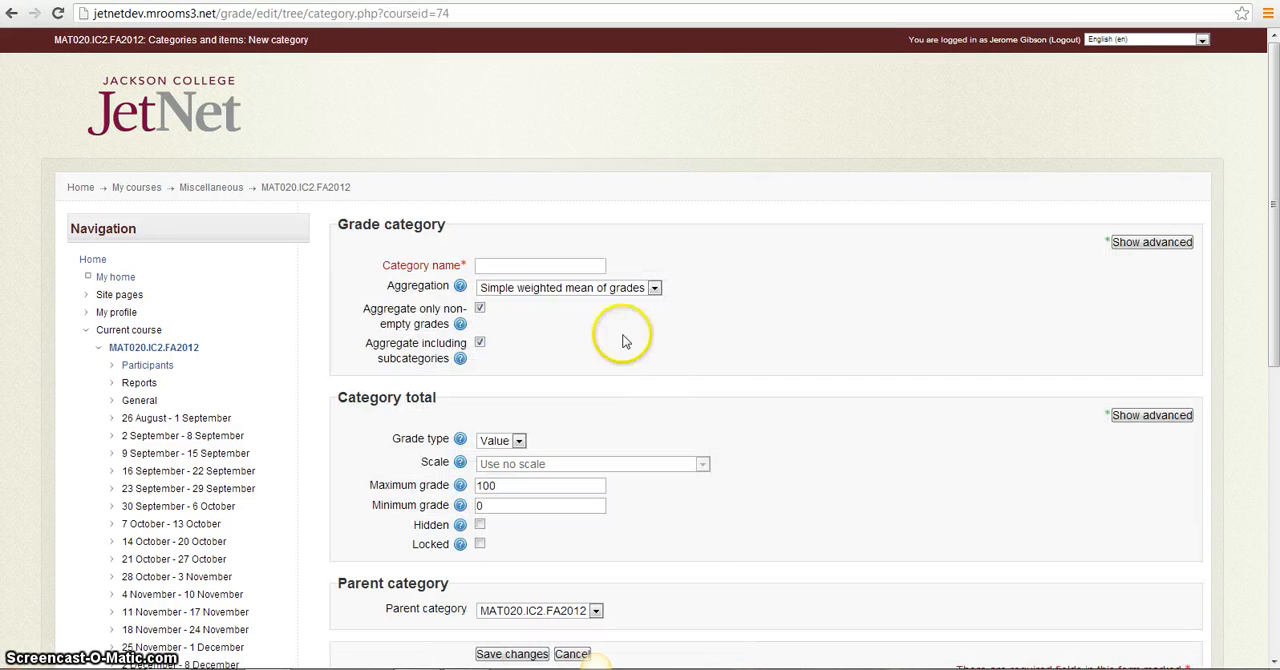
{"action": "left_click", "coordinate": [518, 272]}
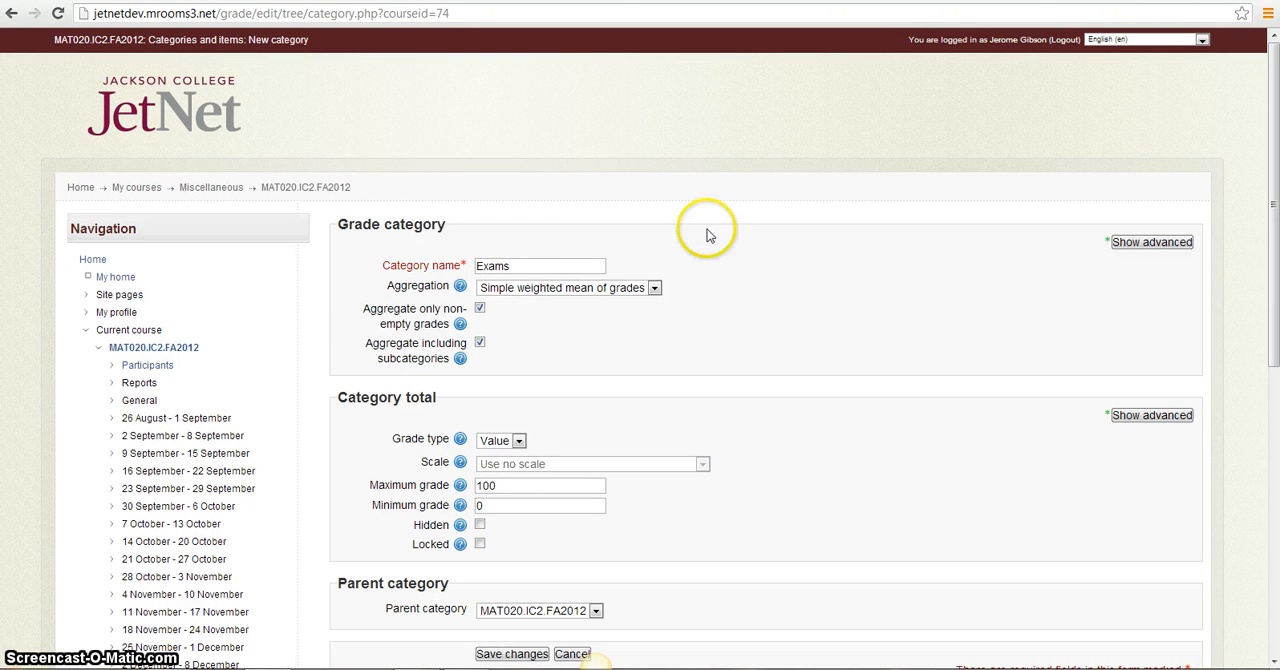
{"action": "left_click", "coordinate": [654, 288]}
{"action": "left_click", "coordinate": [588, 329]}
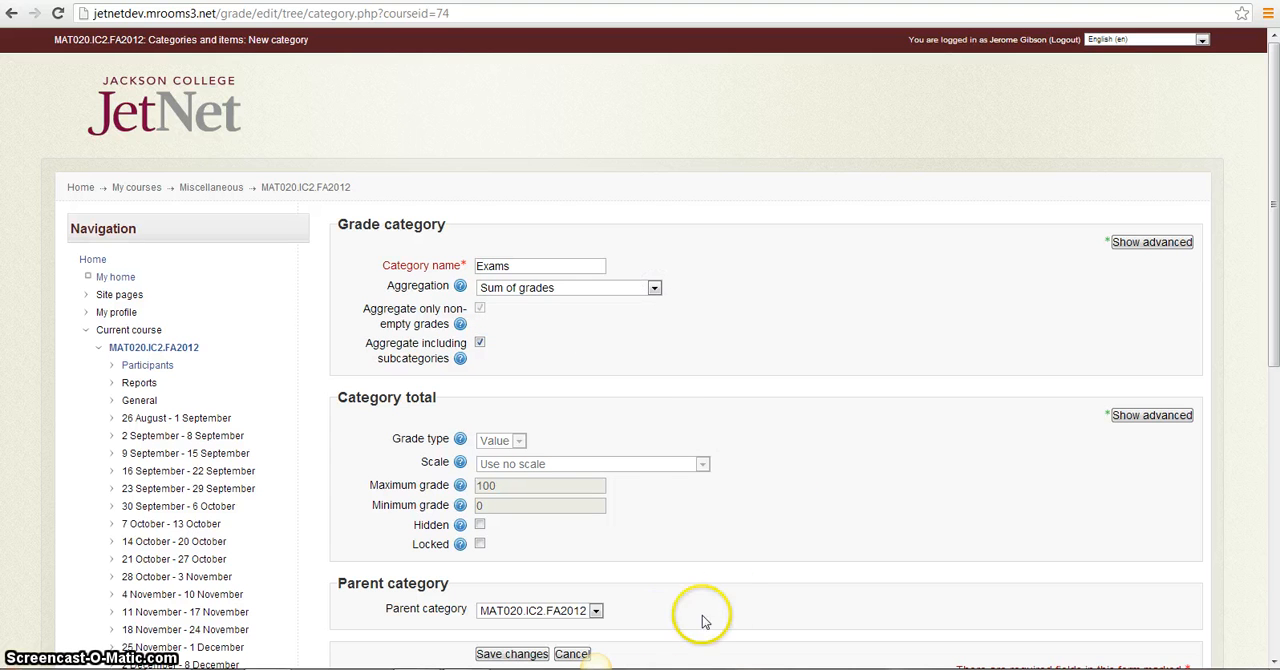
{"action": "left_click", "coordinate": [513, 656]}
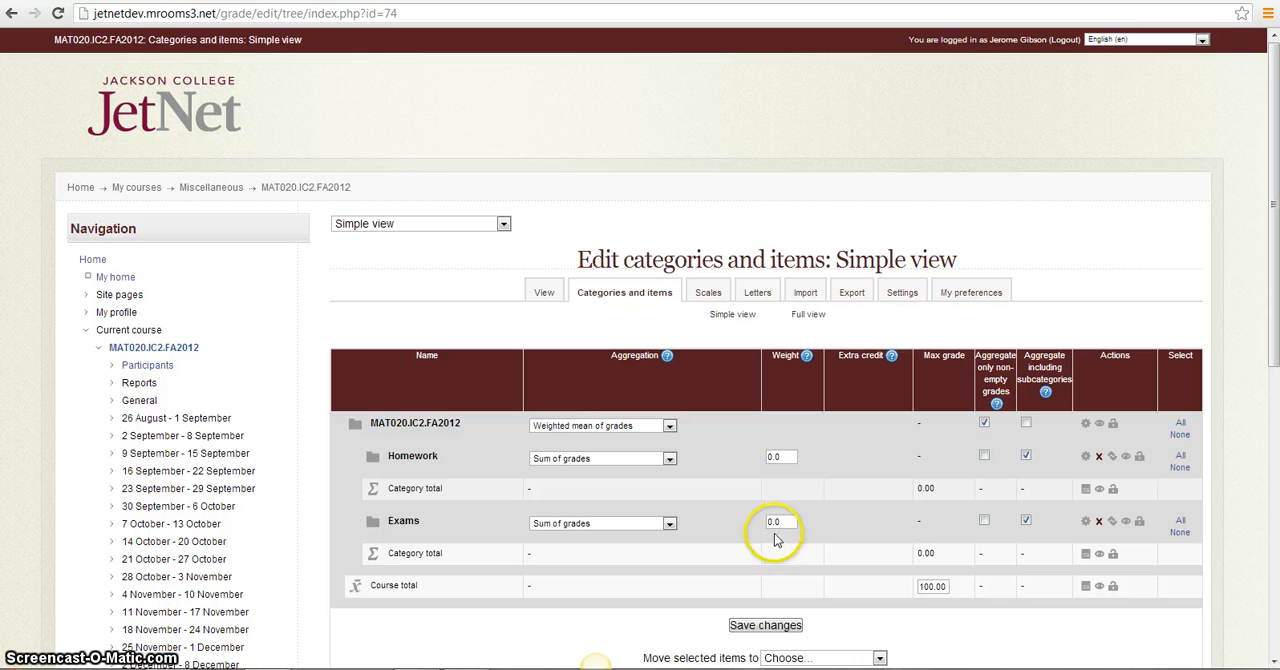
Set the category weights to 20 for Homework and 80 for Exams
{"action": "left_click", "coordinate": [779, 457]}
{"action": "left_click_drag", "start_coordinate": [779, 457], "coordinate": [755, 468]}
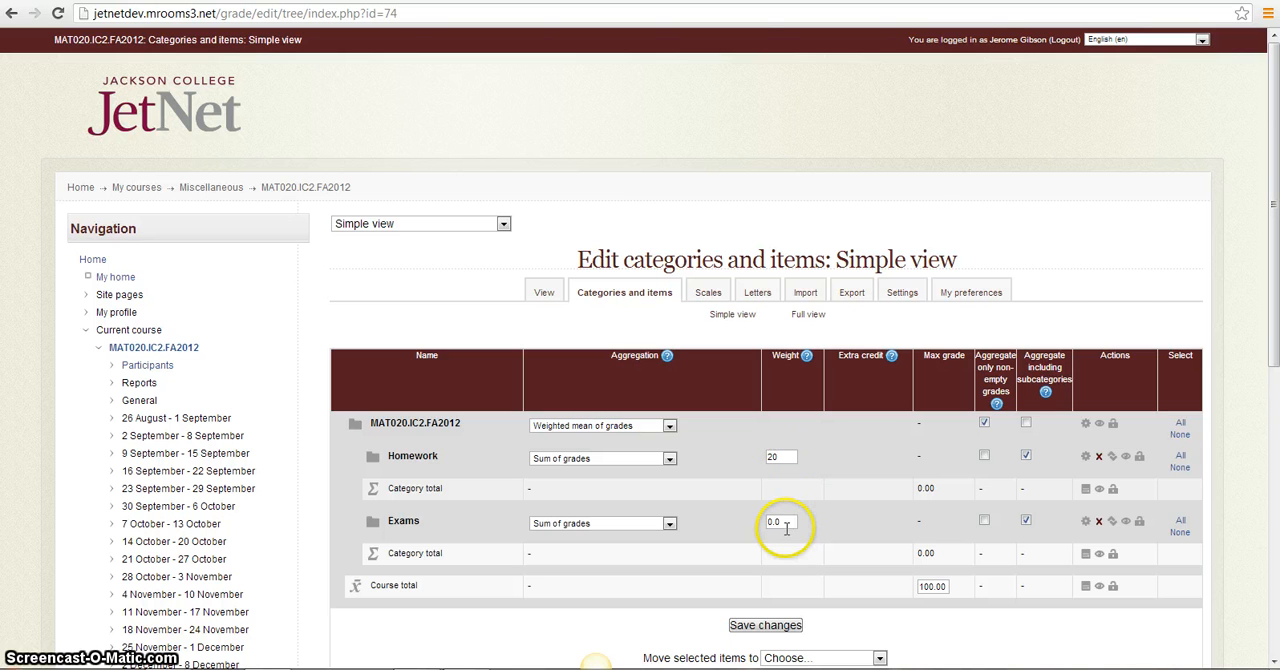
{"action": "left_click_drag", "start_coordinate": [786, 529], "coordinate": [759, 533]}
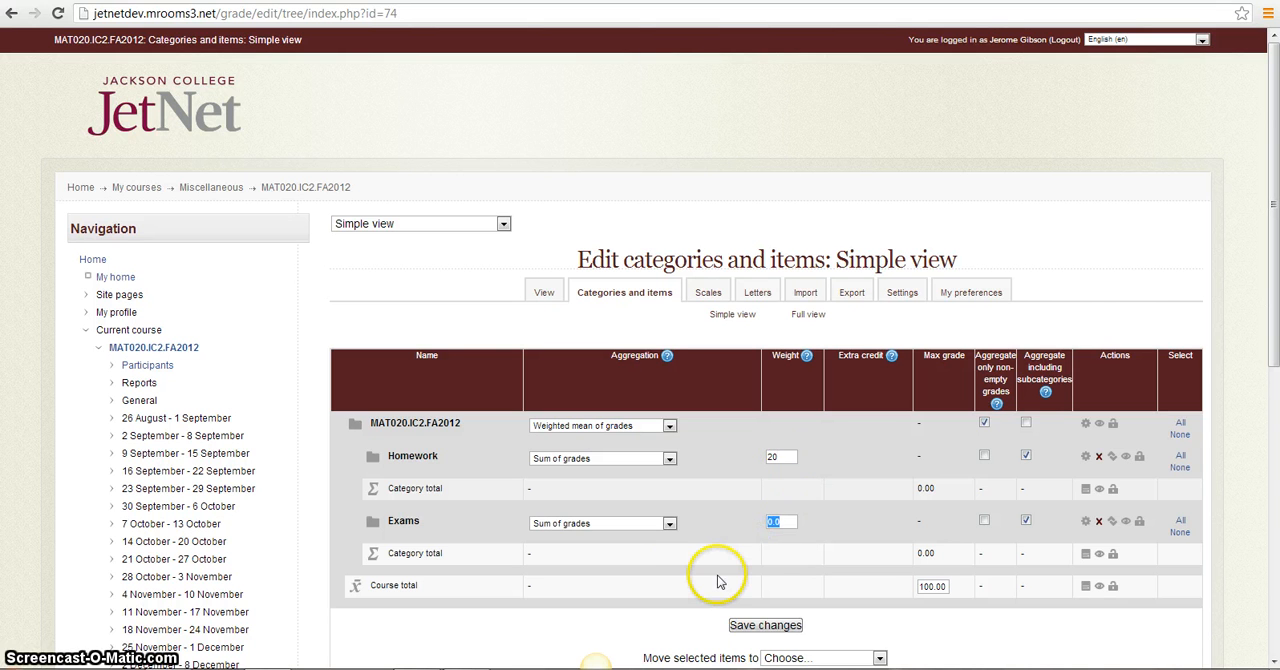
{"action": "type", "text": "80"}
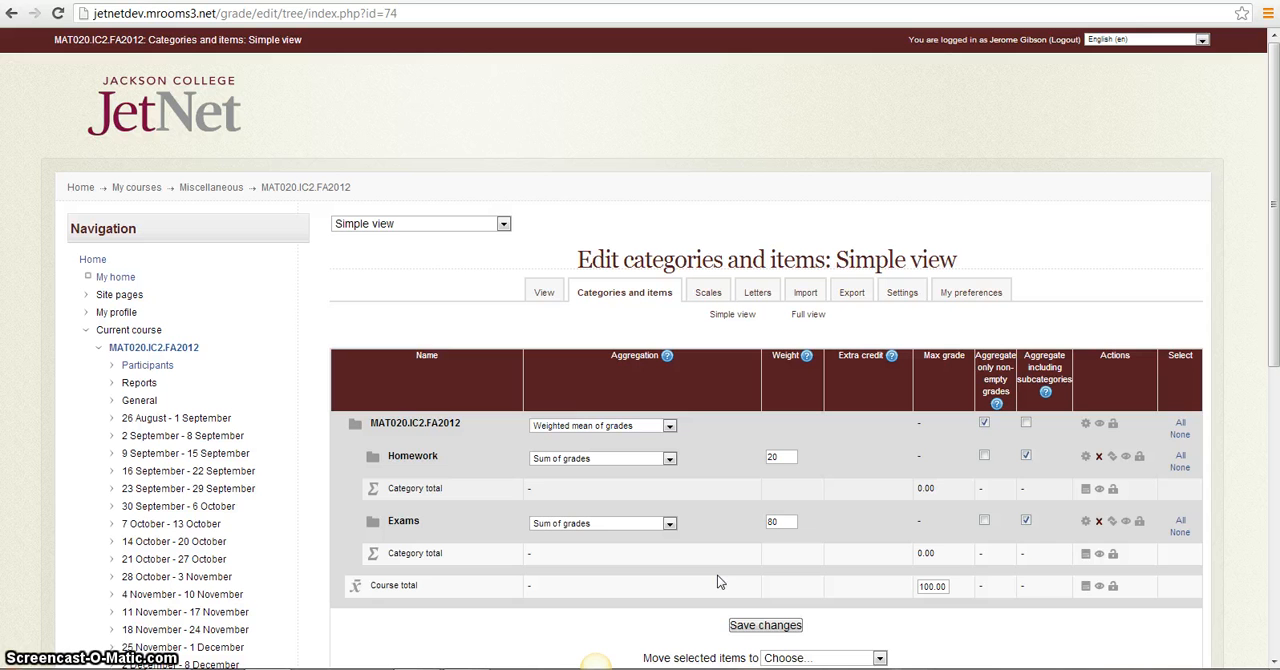
Enable aggregating only non-empty grades for both Homework and Exams, and save the category changes
{"action": "left_click", "coordinate": [984, 456]}
{"action": "left_click", "coordinate": [984, 523]}
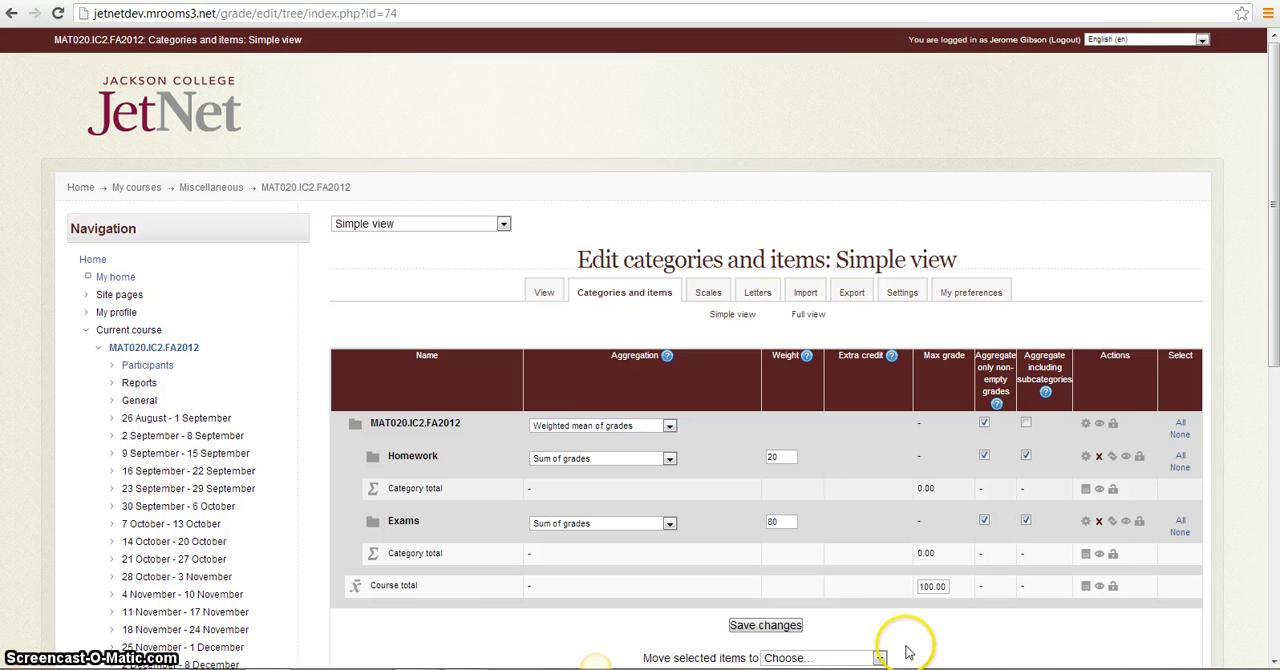
{"action": "left_click", "coordinate": [787, 627]}
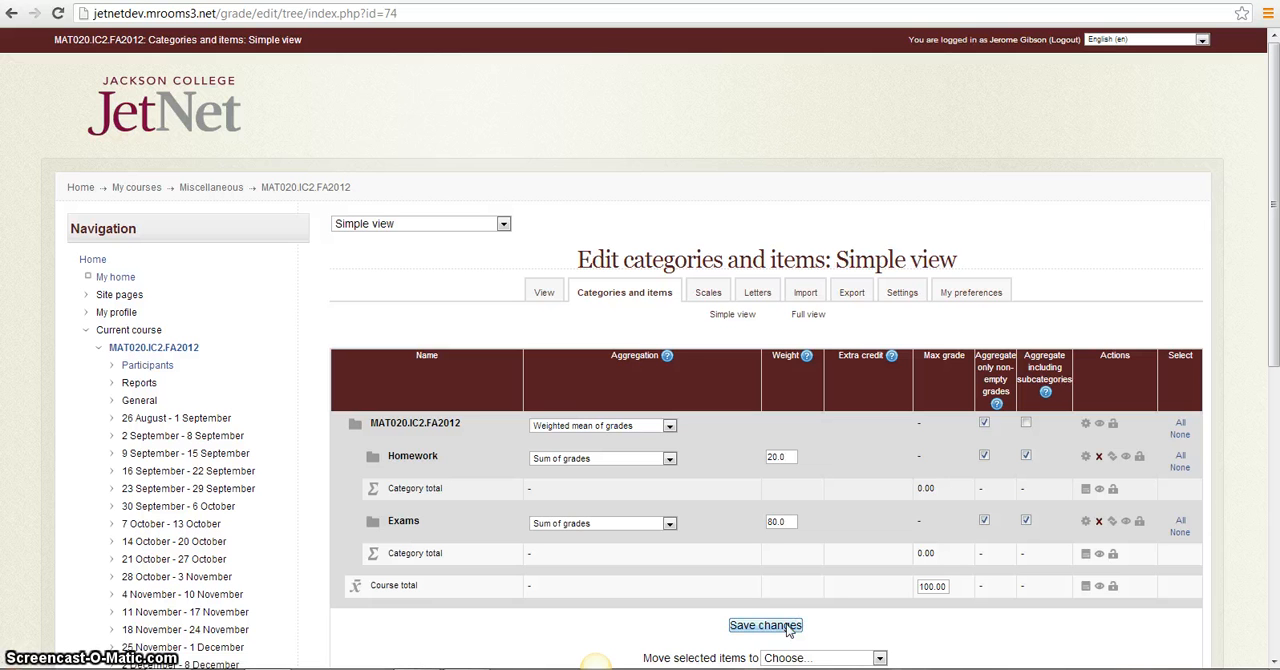
Add a grade item named HW 1-8/20/13 in the Homework category and save it
{"action": "left_click", "coordinate": [1274, 660]}
{"action": "left_click", "coordinate": [1274, 660]}
{"action": "left_click", "coordinate": [1274, 660]}
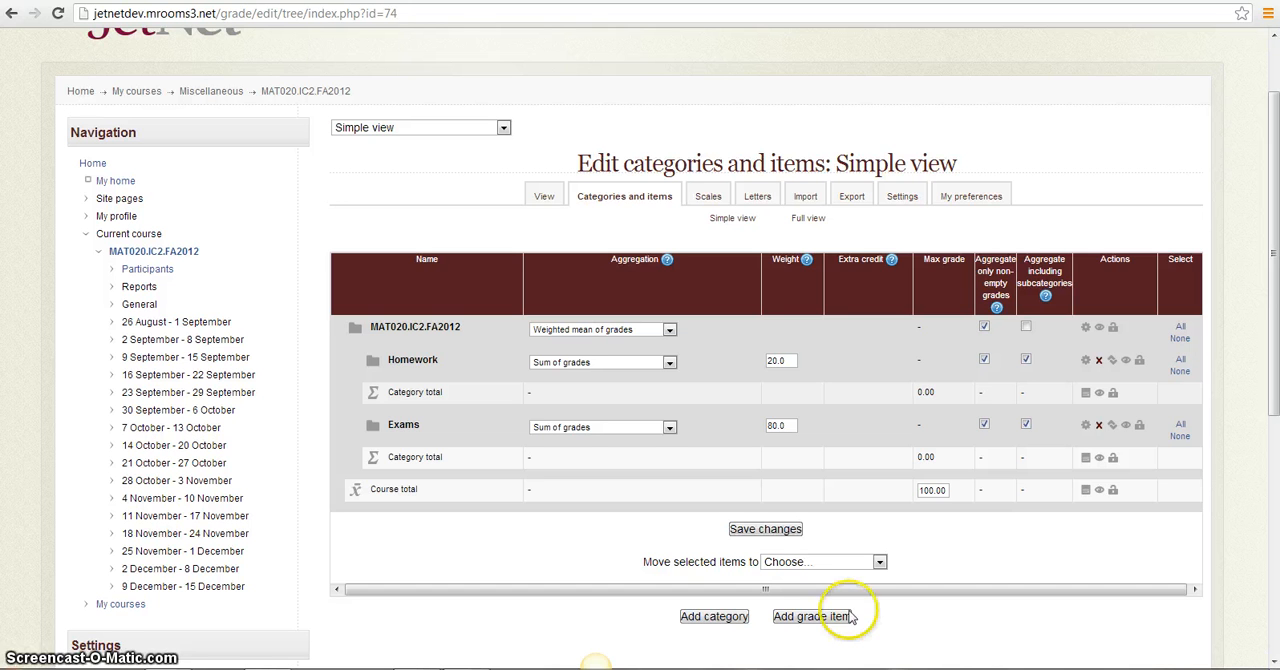
{"action": "left_click", "coordinate": [816, 617]}
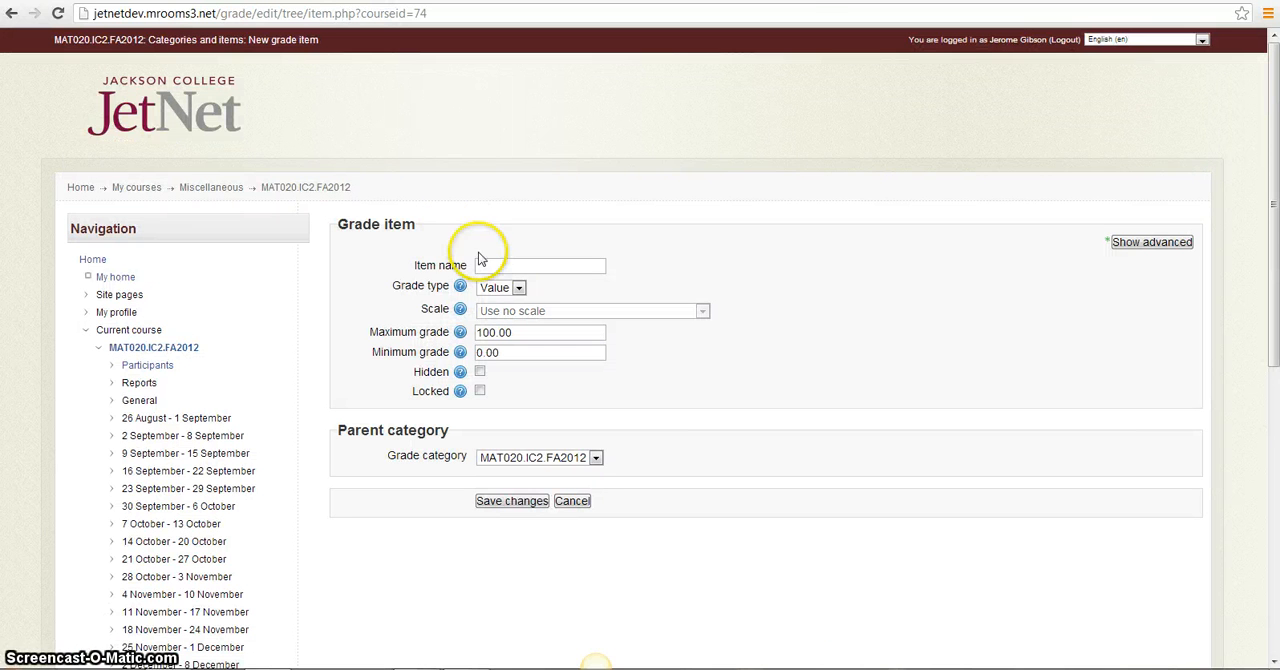
{"action": "left_click", "coordinate": [487, 264]}
{"action": "type", "text": "HW 1-8"}
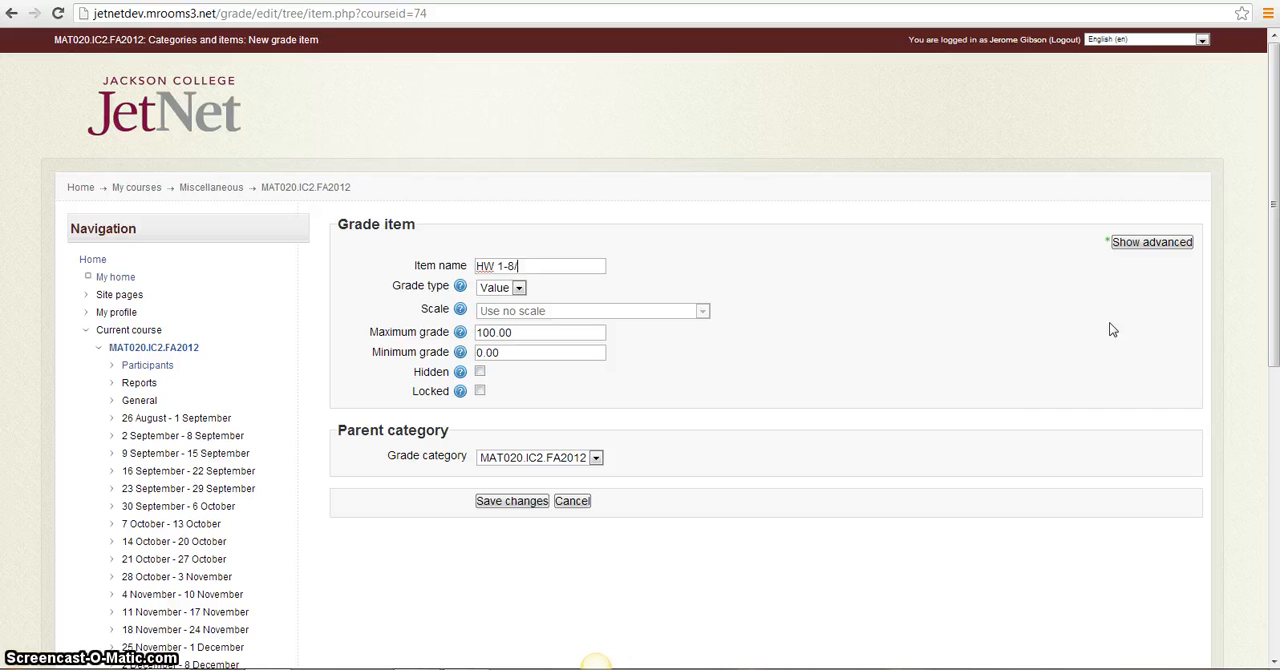
{"action": "type", "text": "/13"}
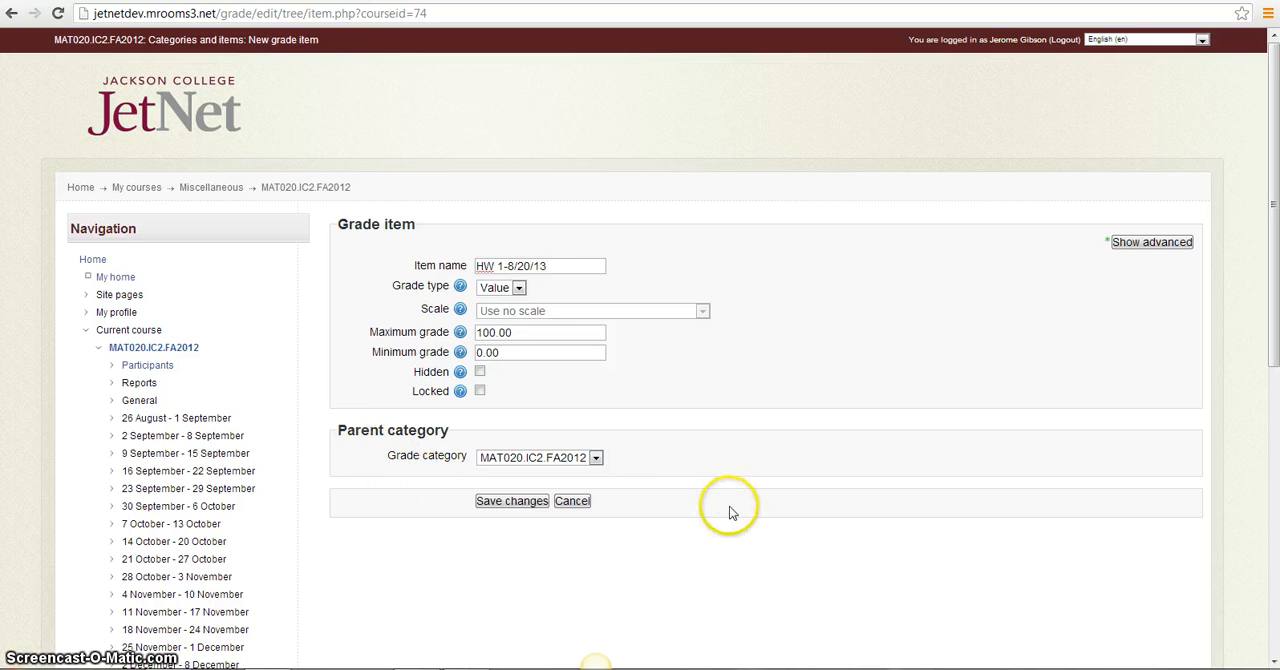
{"action": "left_click", "coordinate": [596, 458]}
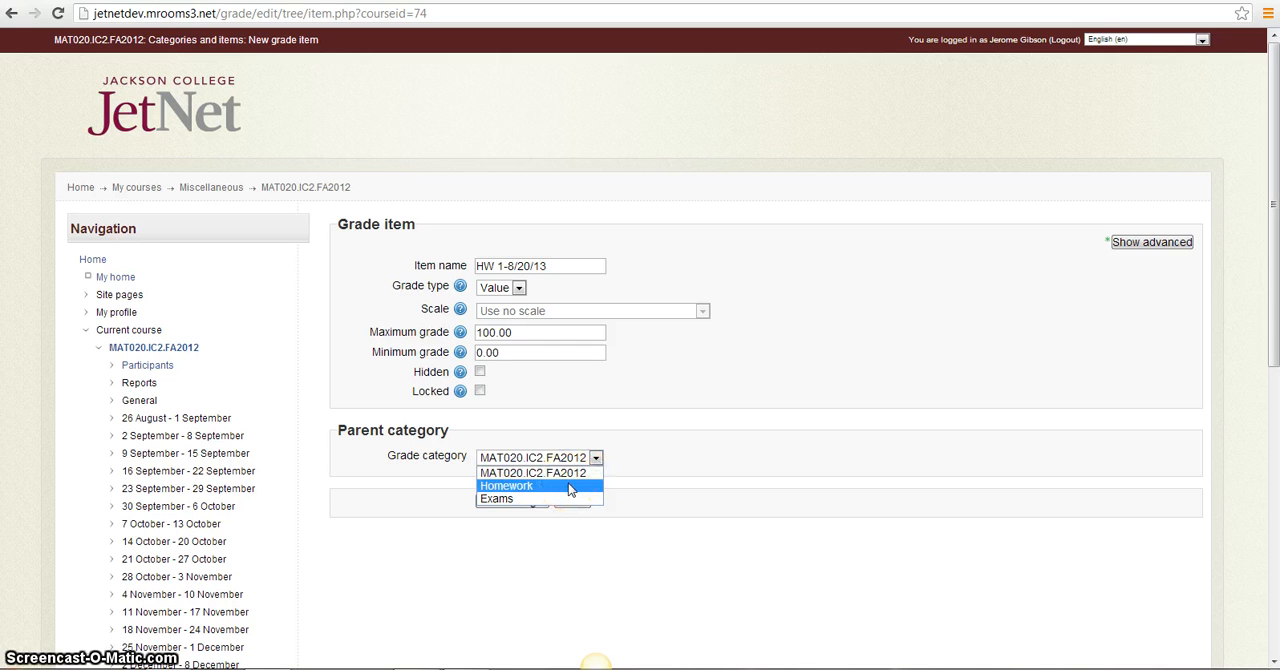
{"action": "left_click", "coordinate": [570, 486]}
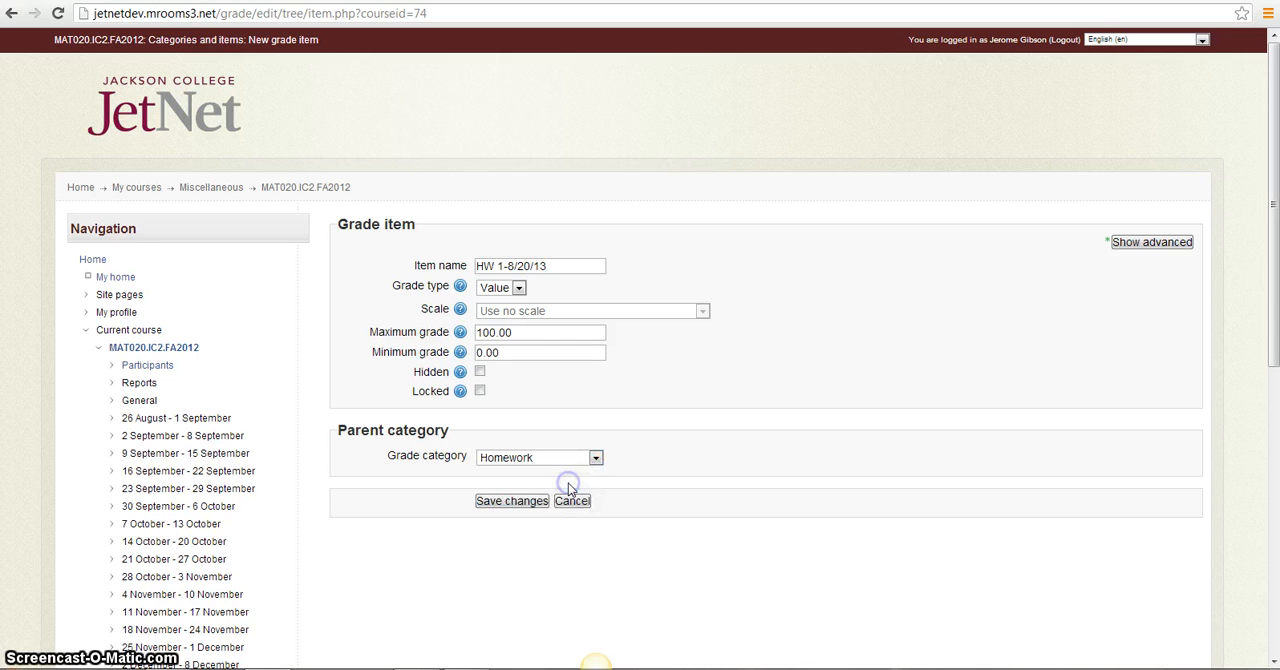
{"action": "left_click", "coordinate": [513, 502]}
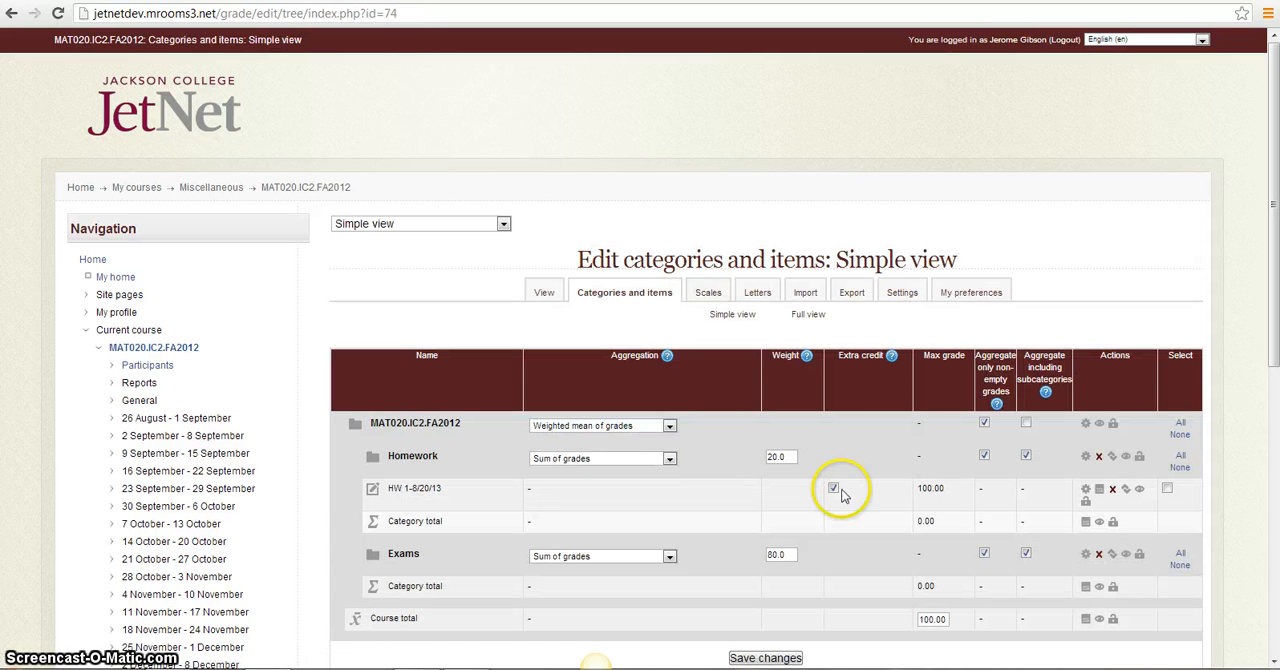
Add a grade item named HW 2-8/20/13 in the Homework category and save it
{"action": "left_click", "coordinate": [1272, 662]}
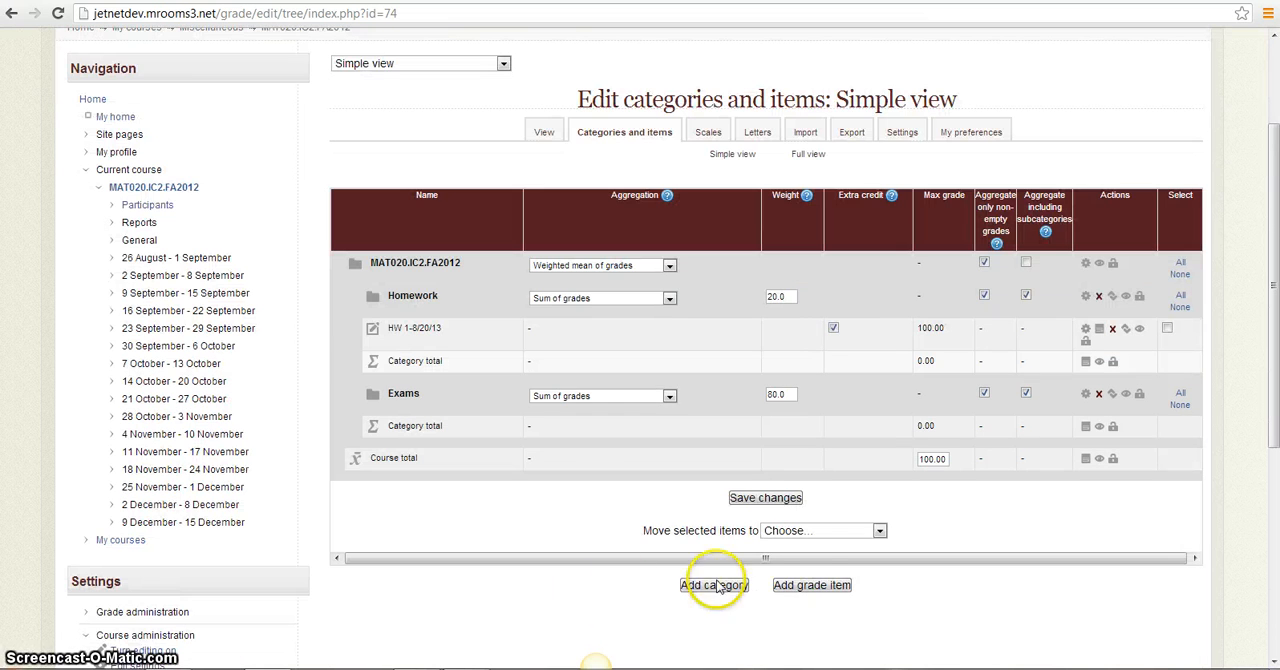
{"action": "left_click", "coordinate": [806, 585]}
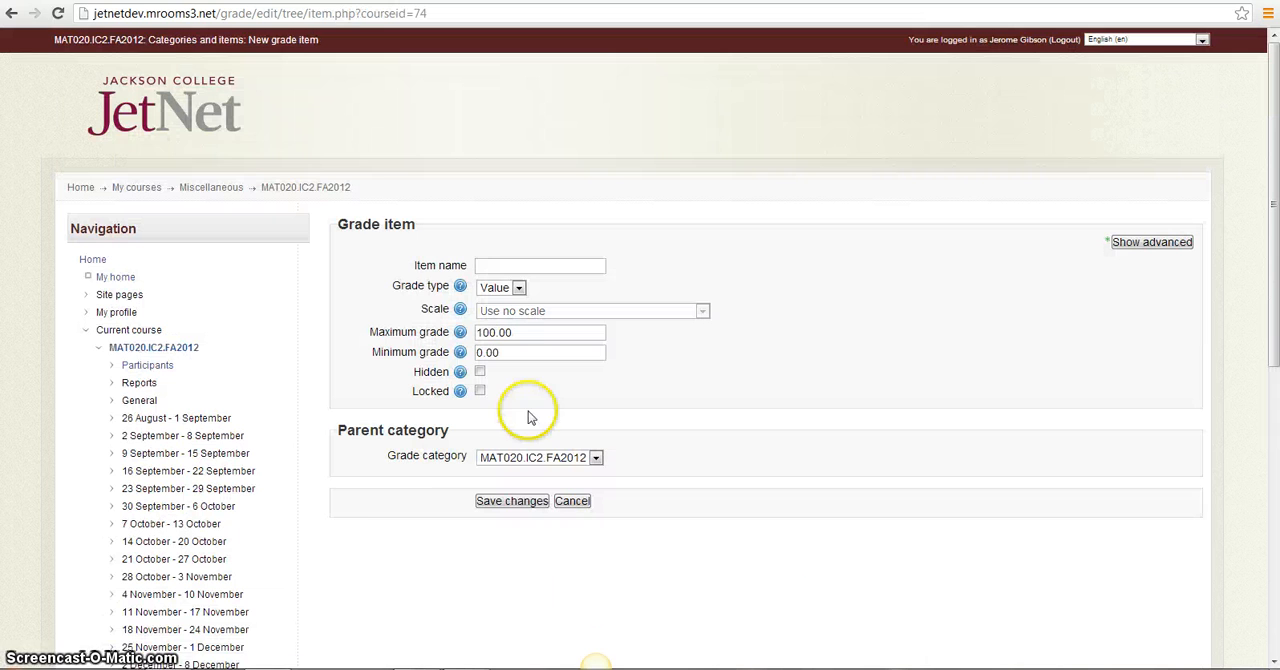
{"action": "left_click", "coordinate": [493, 264]}
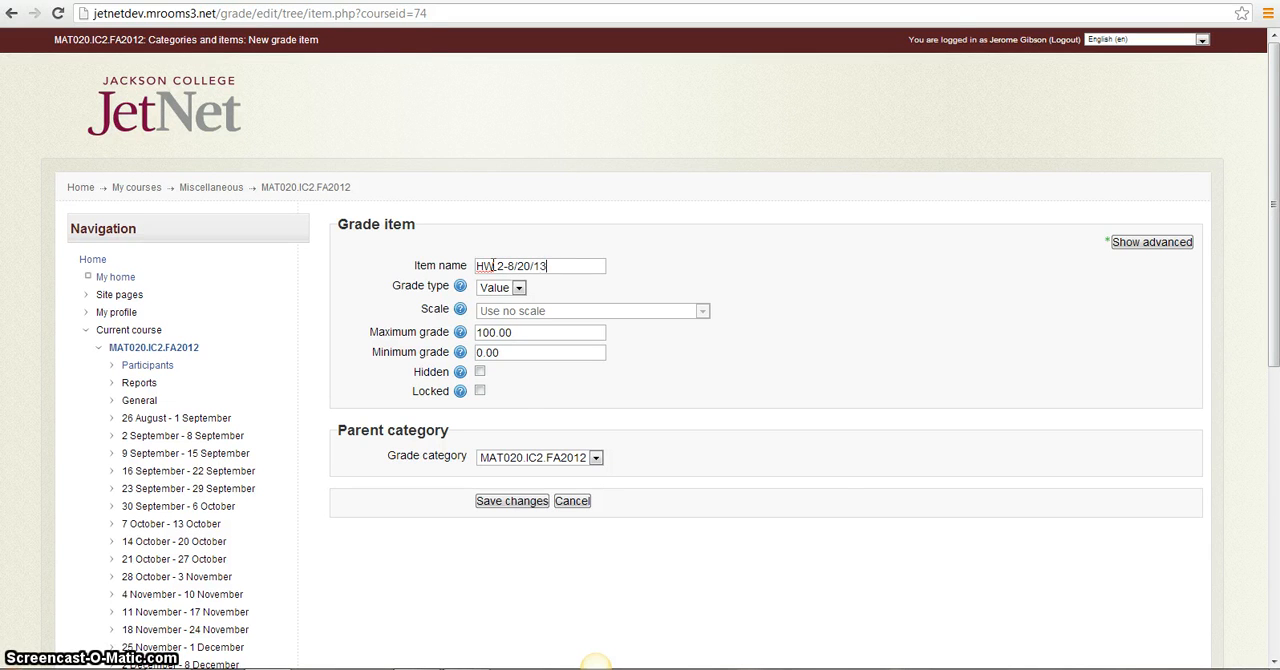
{"action": "left_click", "coordinate": [597, 458]}
{"action": "left_click", "coordinate": [571, 487]}
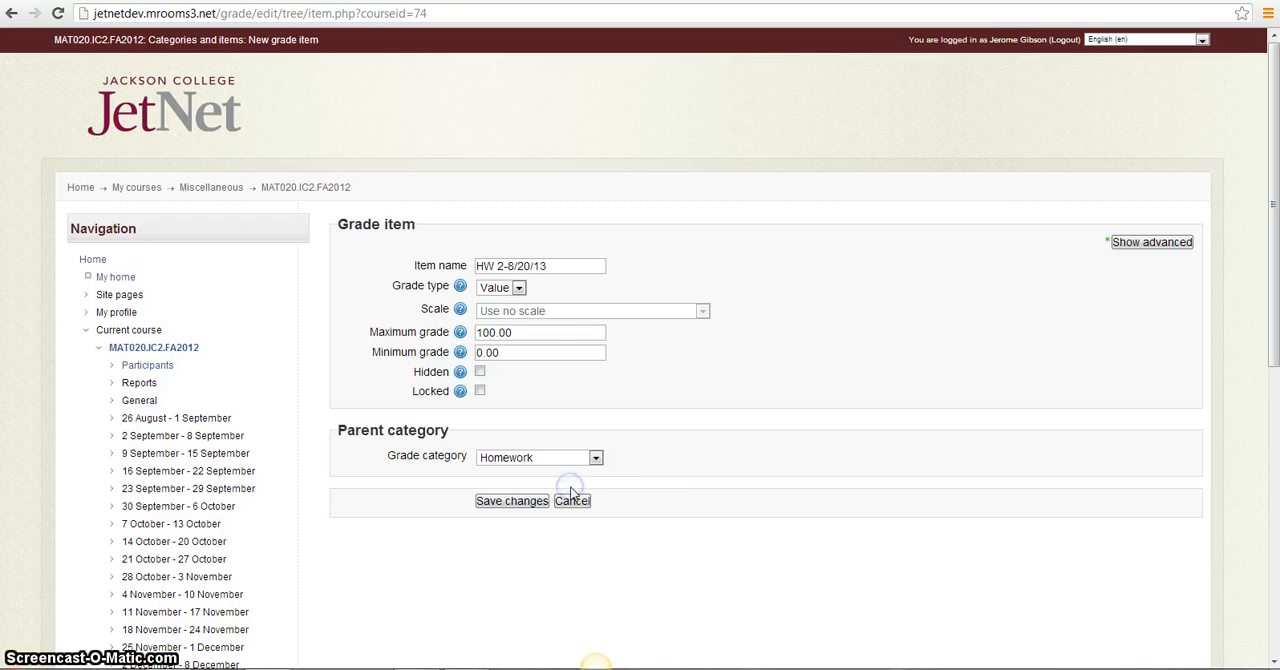
{"action": "left_click", "coordinate": [531, 501]}
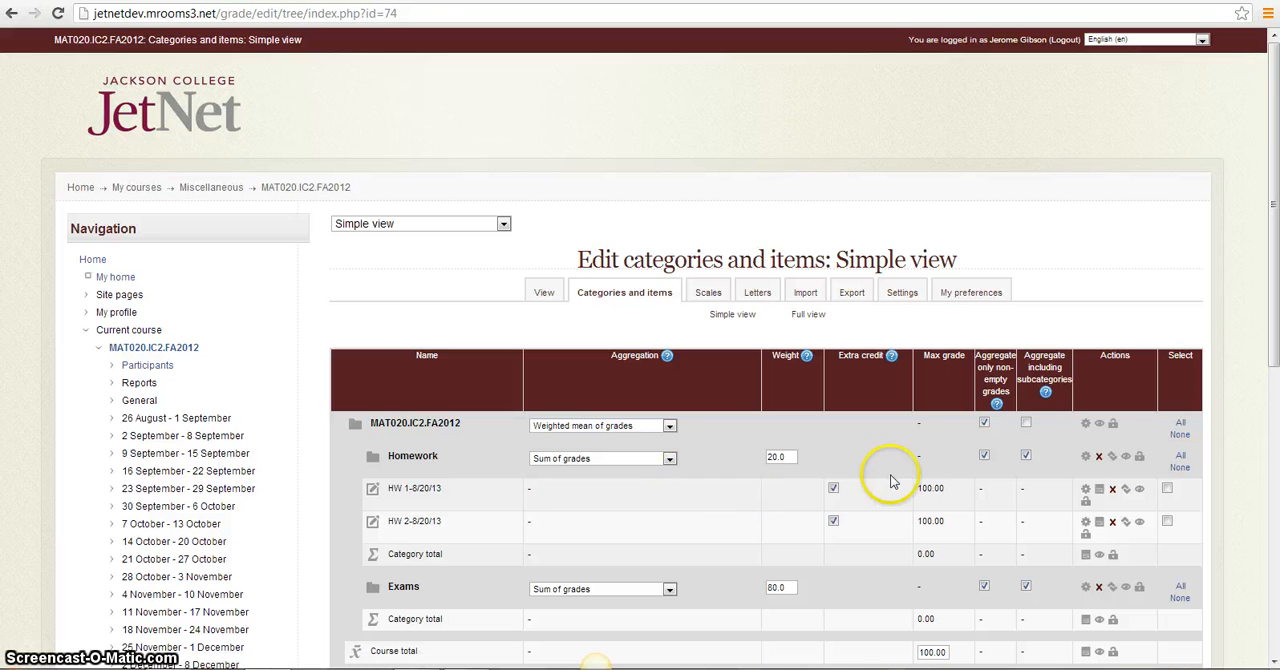
Add a grade item named Exam 1 in the Exams category and save it
{"action": "left_click", "coordinate": [1273, 661]}
{"action": "left_click", "coordinate": [1273, 661]}
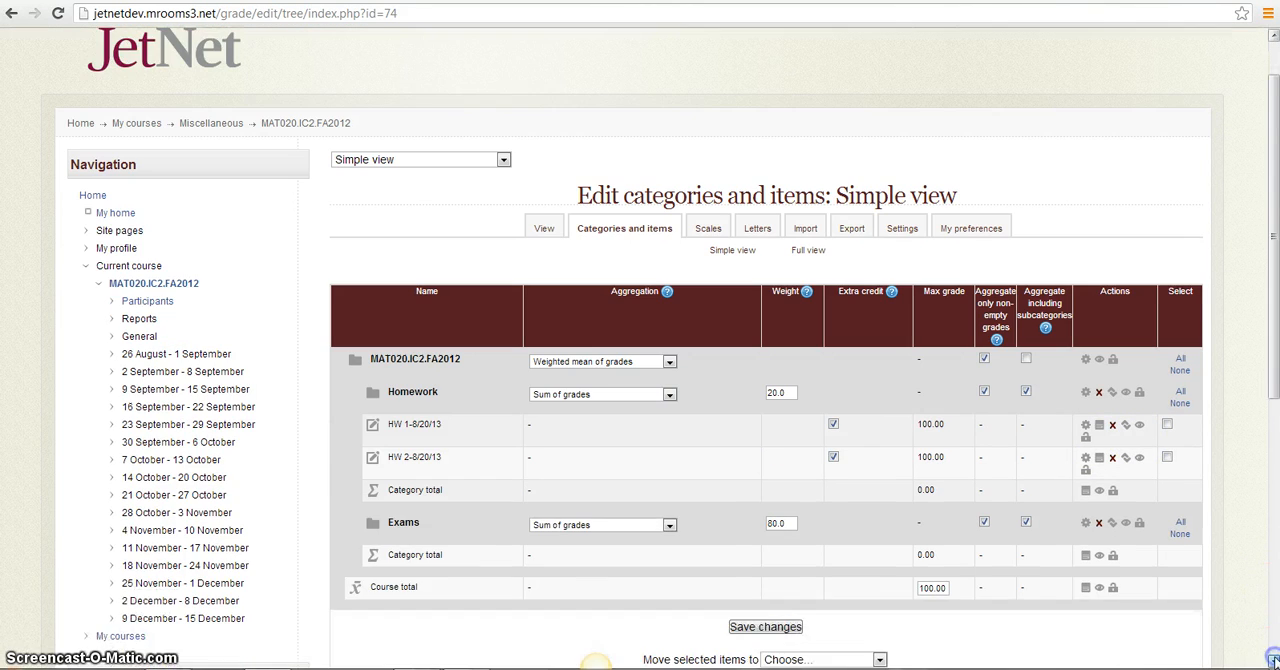
{"action": "left_click", "coordinate": [1273, 661]}
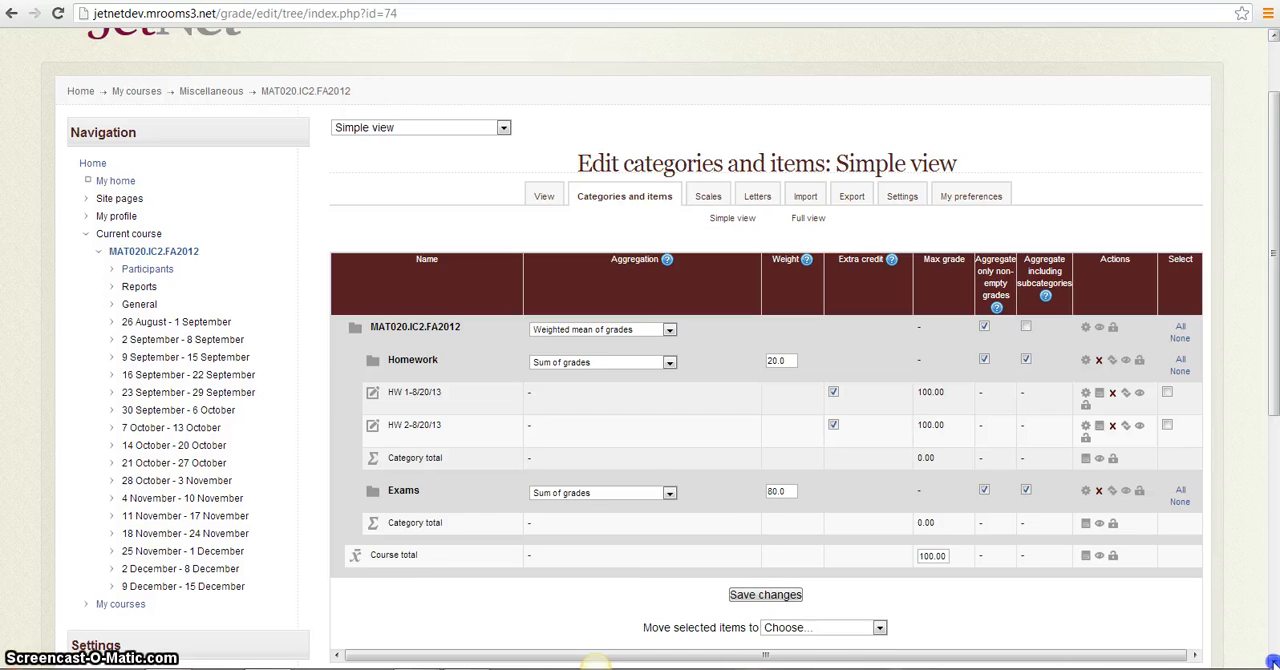
{"action": "scroll", "coordinate": [1211, 625], "scroll_direction": "down", "scroll_amount": 2}
{"action": "left_click", "coordinate": [830, 617]}
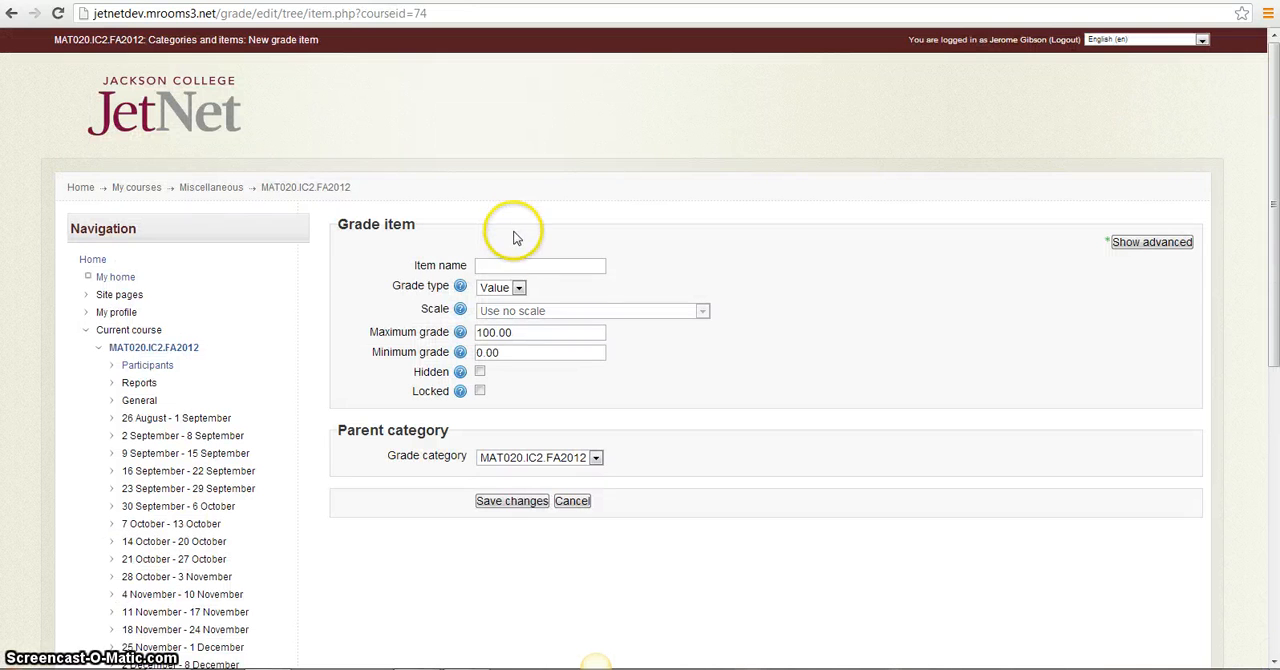
{"action": "left_click", "coordinate": [523, 265]}
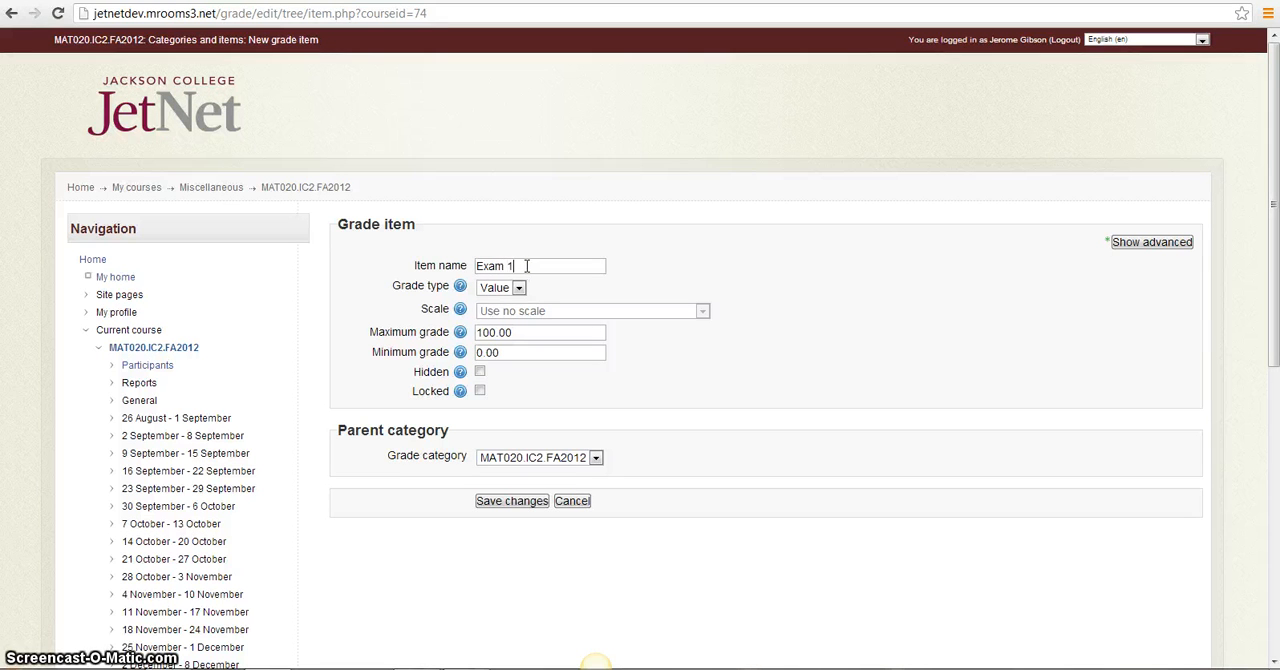
{"action": "left_click", "coordinate": [595, 457]}
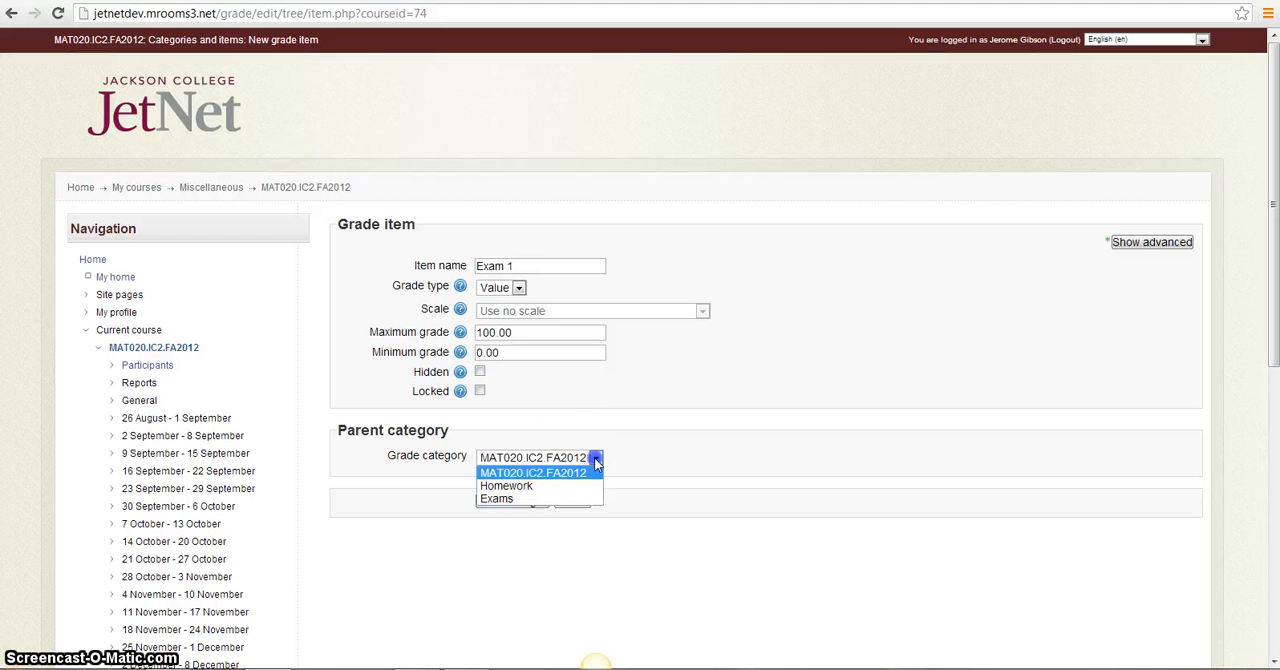
{"action": "left_click", "coordinate": [522, 498]}
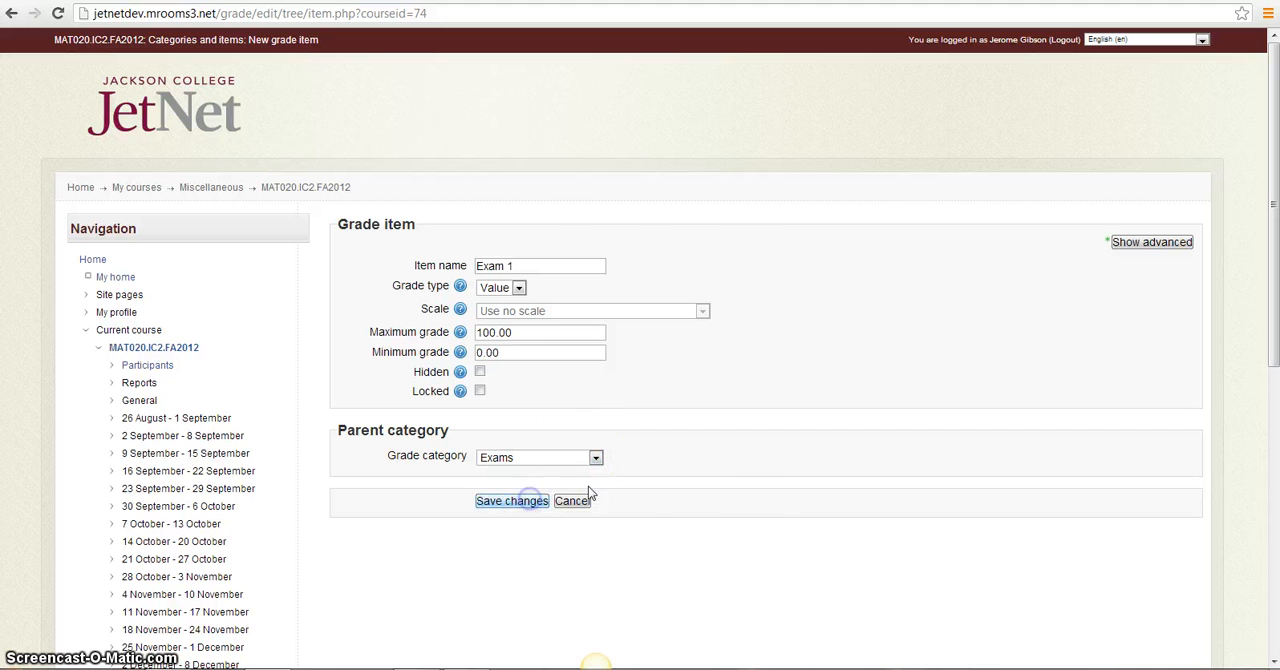
{"action": "left_click", "coordinate": [525, 504]}
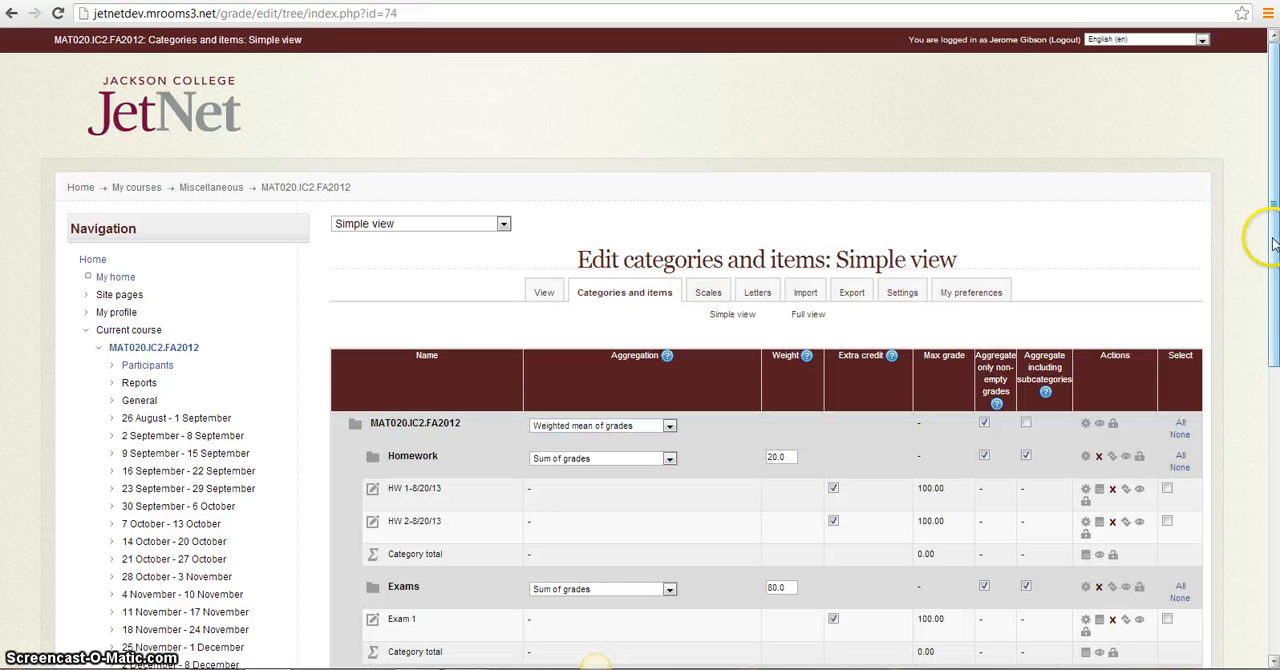
Add a grade item named Exam 2-8/20/13 in the Exams category and save it
{"action": "scroll", "coordinate": [1262, 240], "scroll_direction": "down", "scroll_amount": 3}
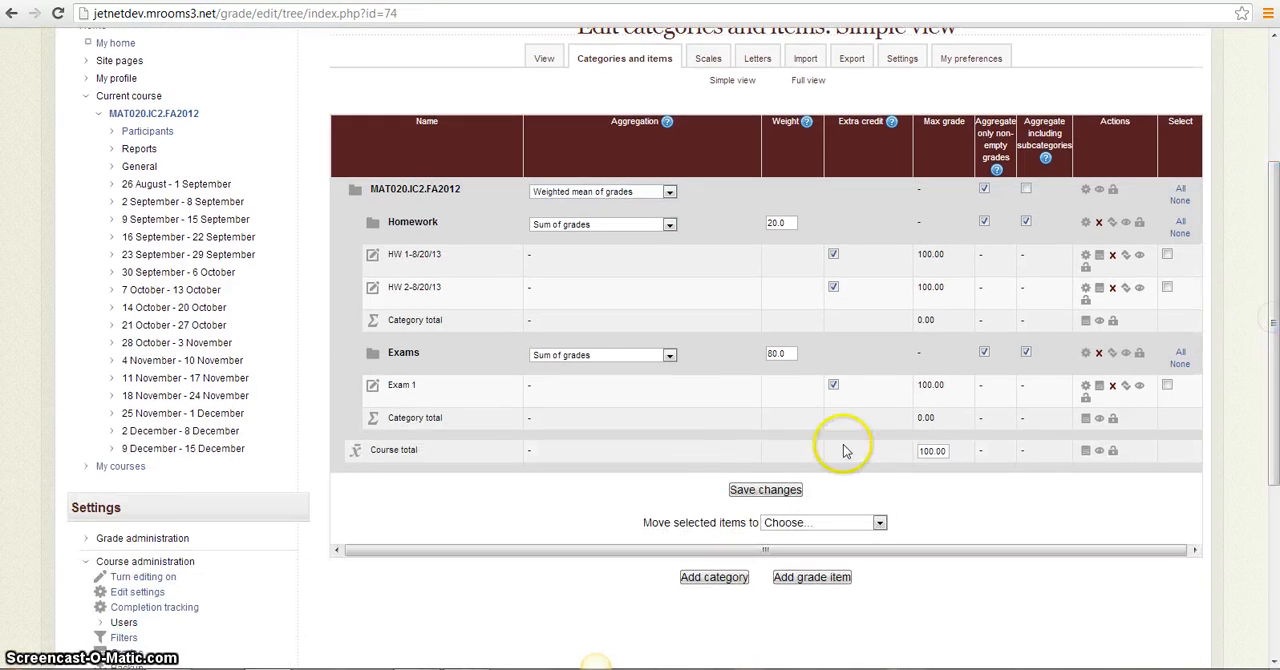
{"action": "left_click", "coordinate": [822, 579]}
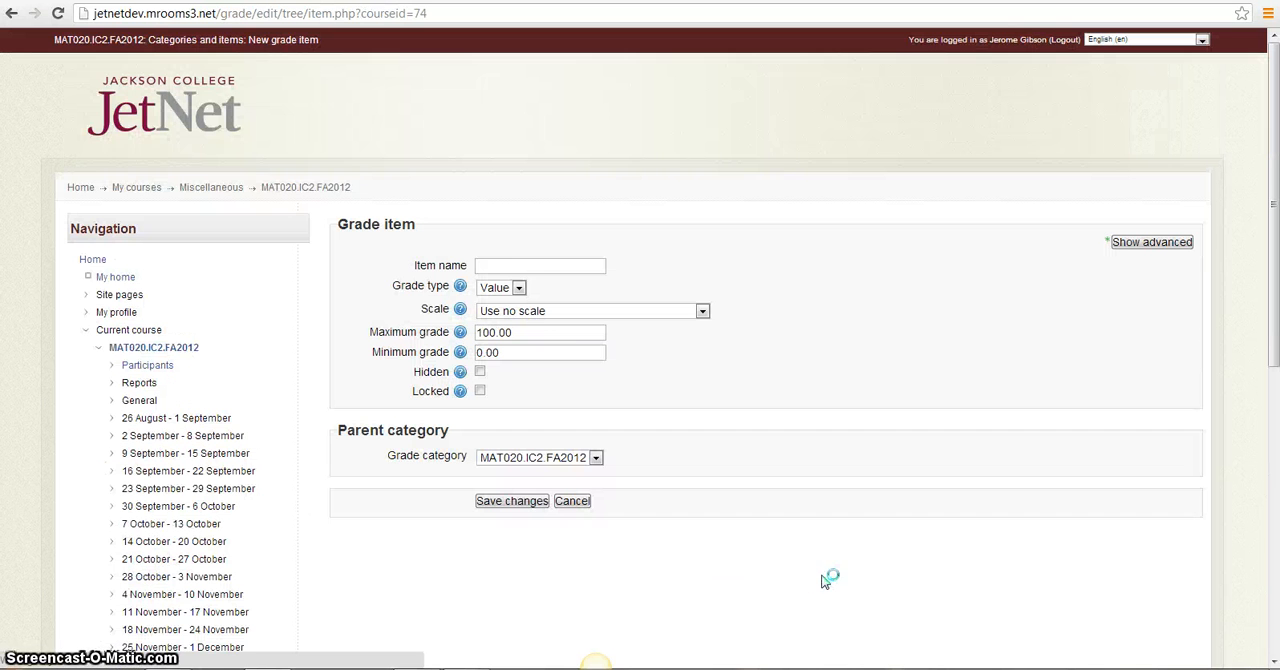
{"action": "left_click", "coordinate": [530, 263]}
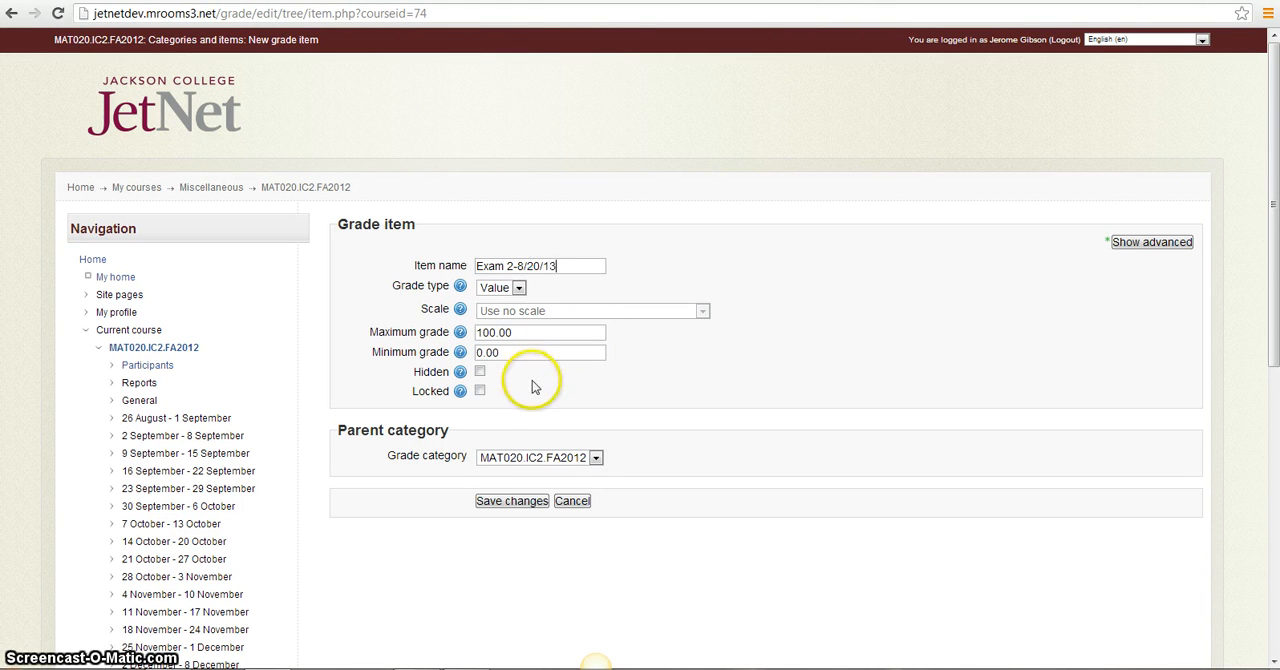
{"action": "left_click", "coordinate": [596, 457]}
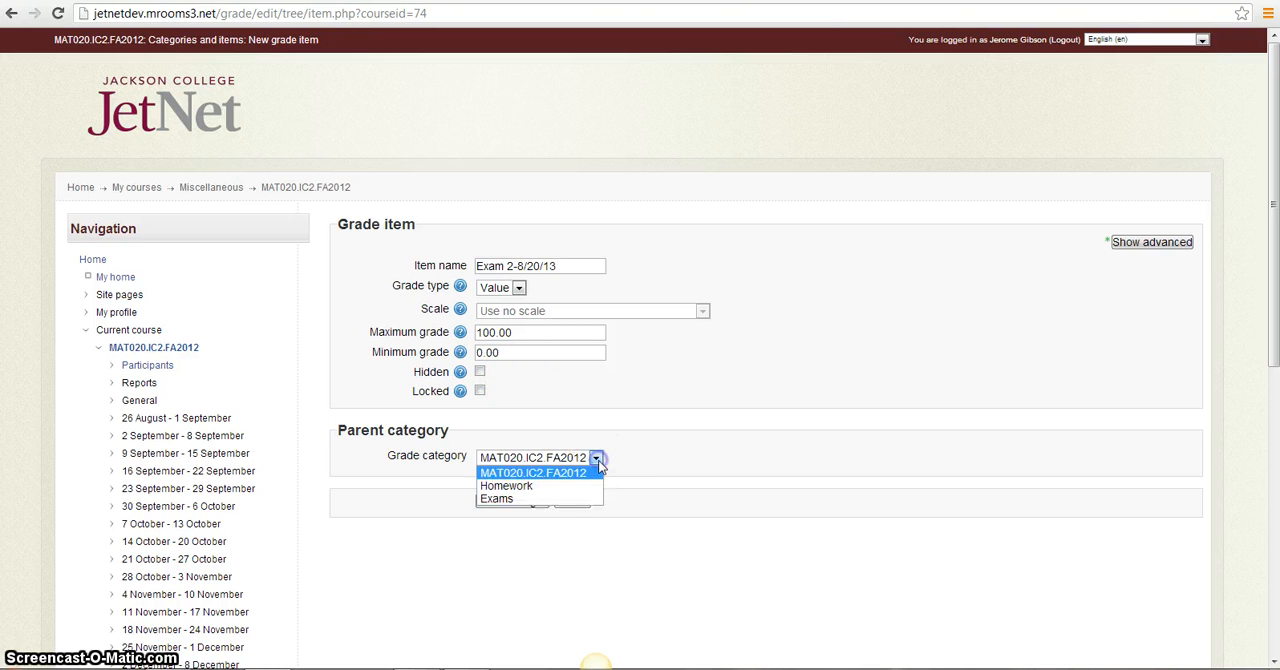
{"action": "left_click", "coordinate": [563, 499]}
{"action": "left_click", "coordinate": [522, 503]}
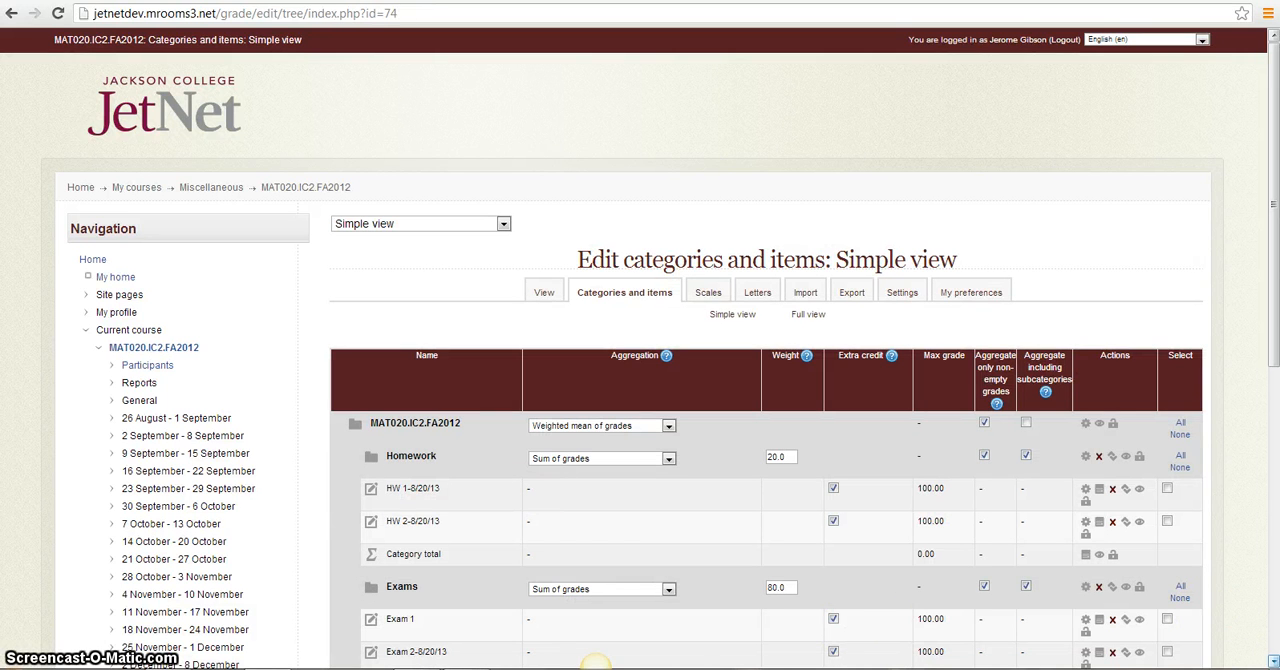
Remove the extra credit setting from both homework items and both exam items, and save the changes
{"action": "left_click", "coordinate": [1273, 662]}
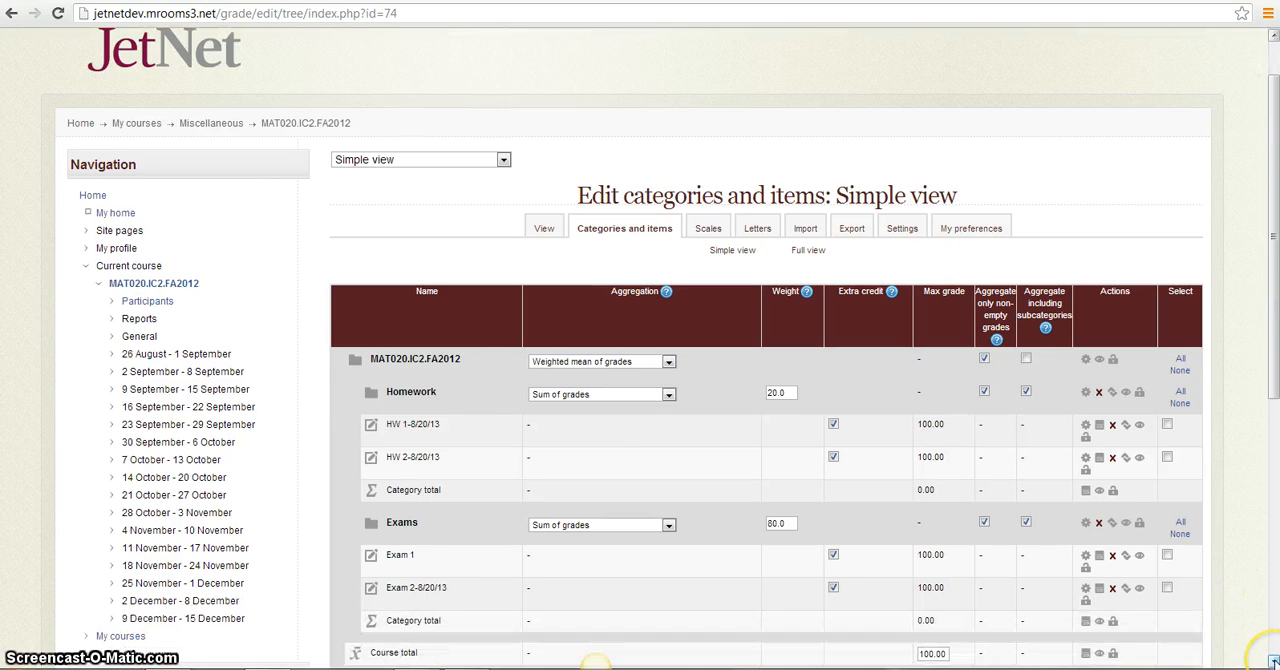
{"action": "left_click", "coordinate": [1273, 662]}
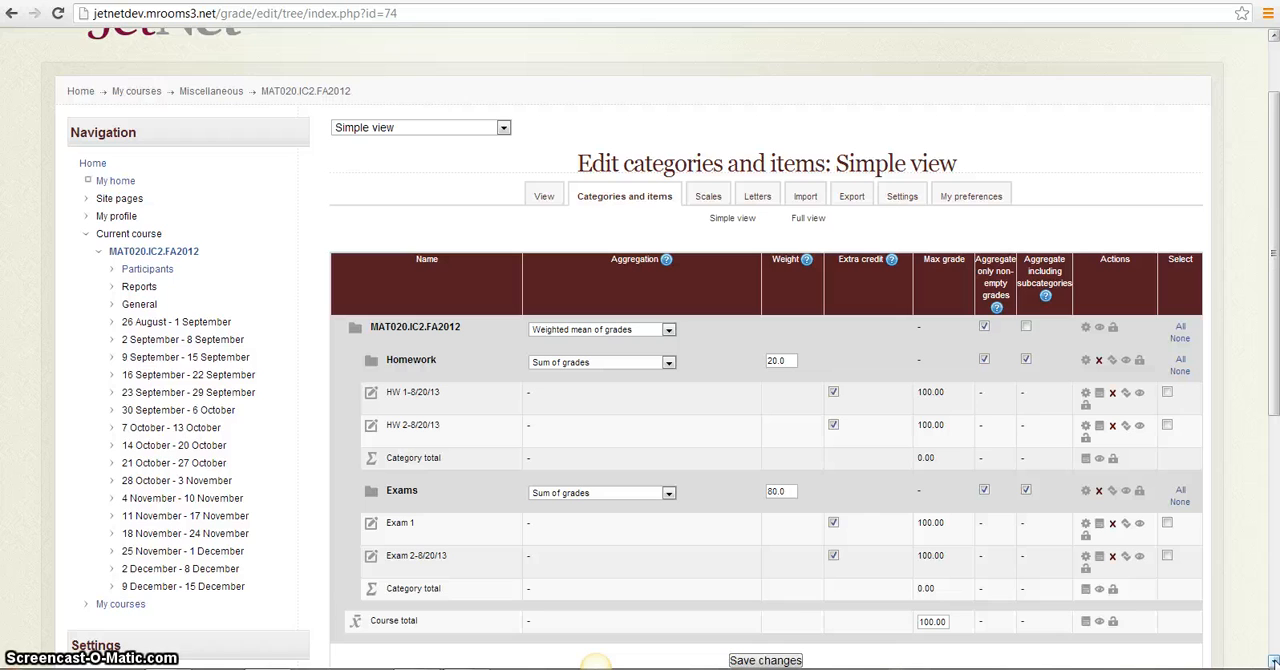
{"action": "left_click", "coordinate": [1273, 662]}
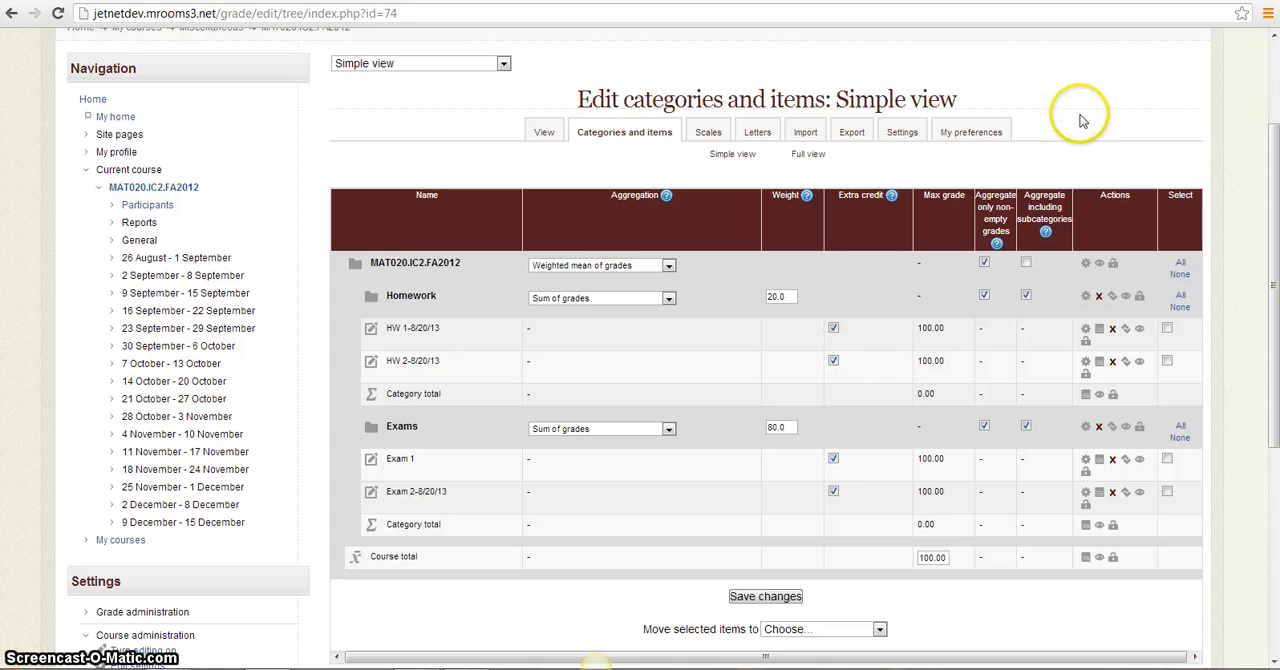
{"action": "left_click", "coordinate": [833, 329]}
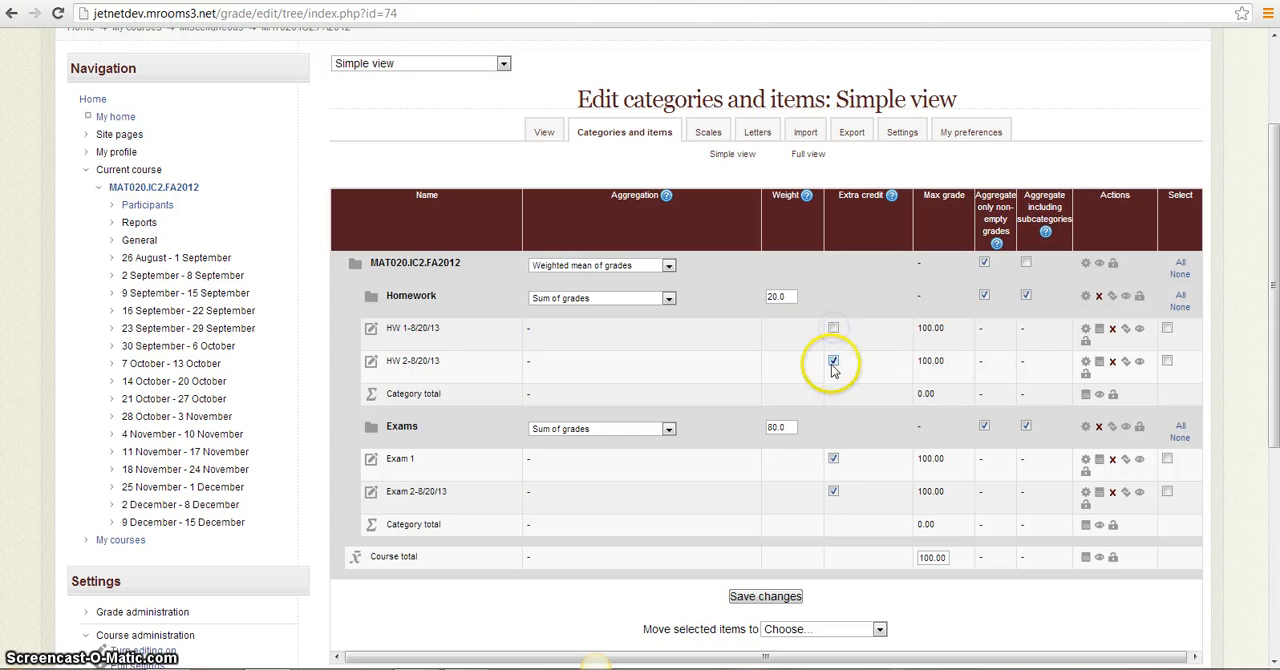
{"action": "left_click", "coordinate": [833, 363]}
{"action": "left_click", "coordinate": [833, 461]}
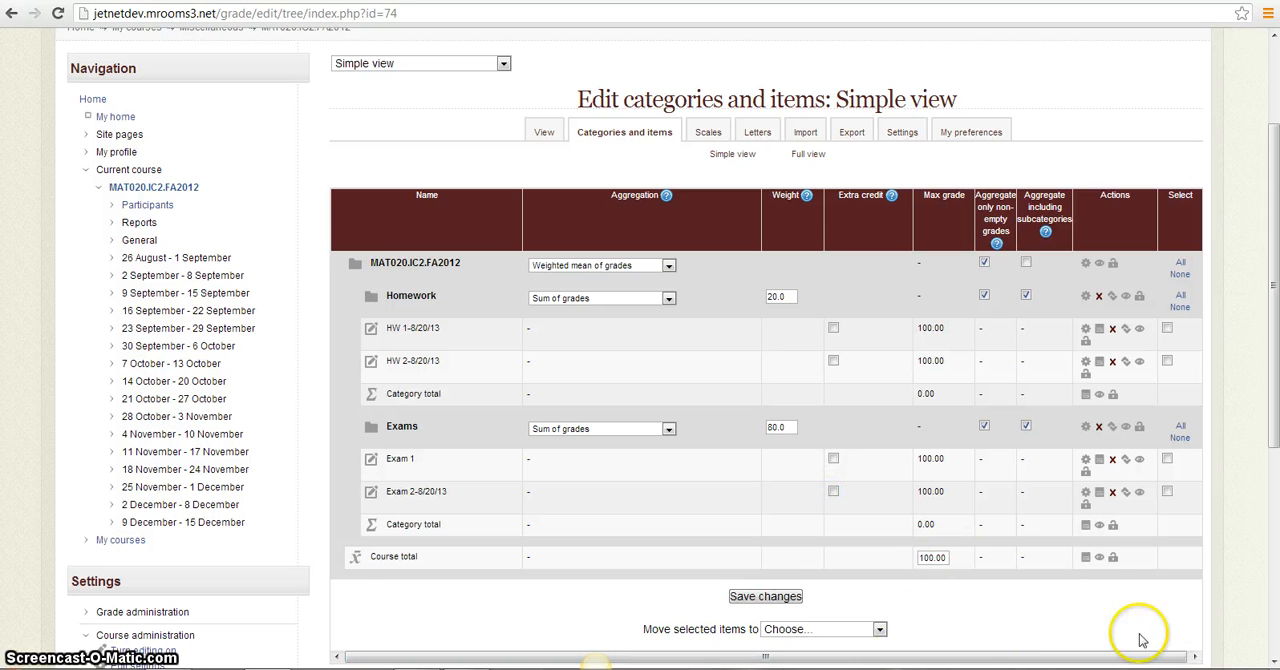
{"action": "left_click", "coordinate": [765, 596]}
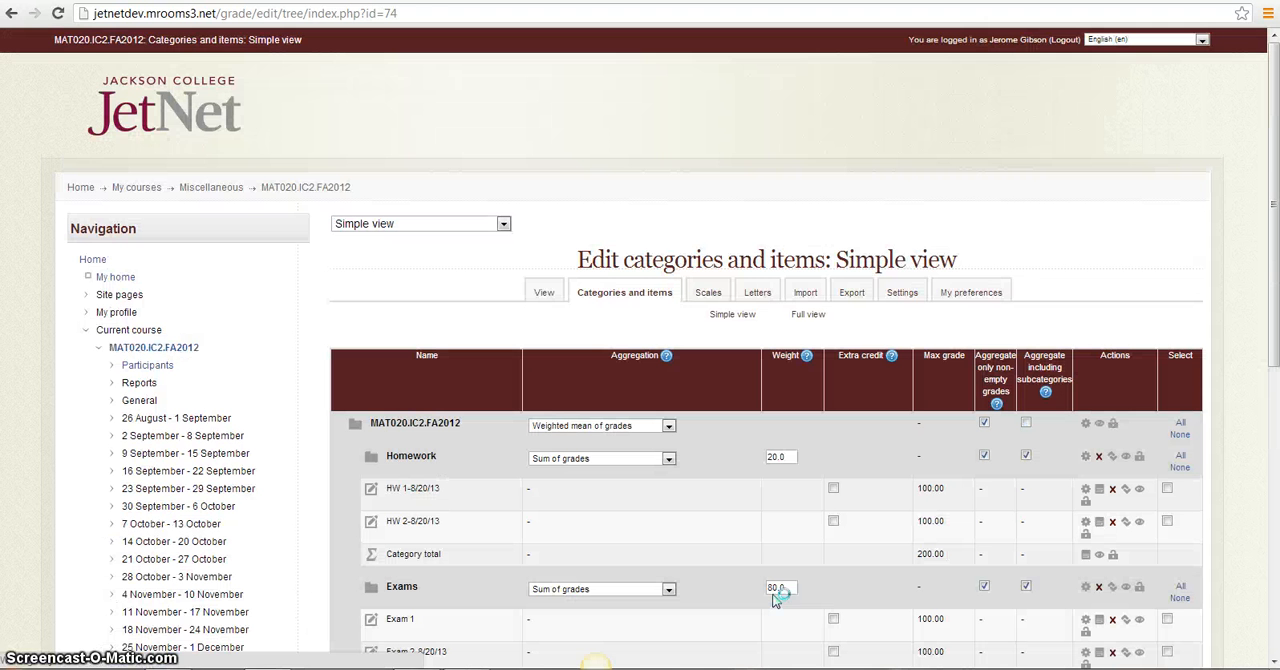
Open the grader report for the course and turn editing on to allow grade entry
{"action": "left_click", "coordinate": [1272, 663]}
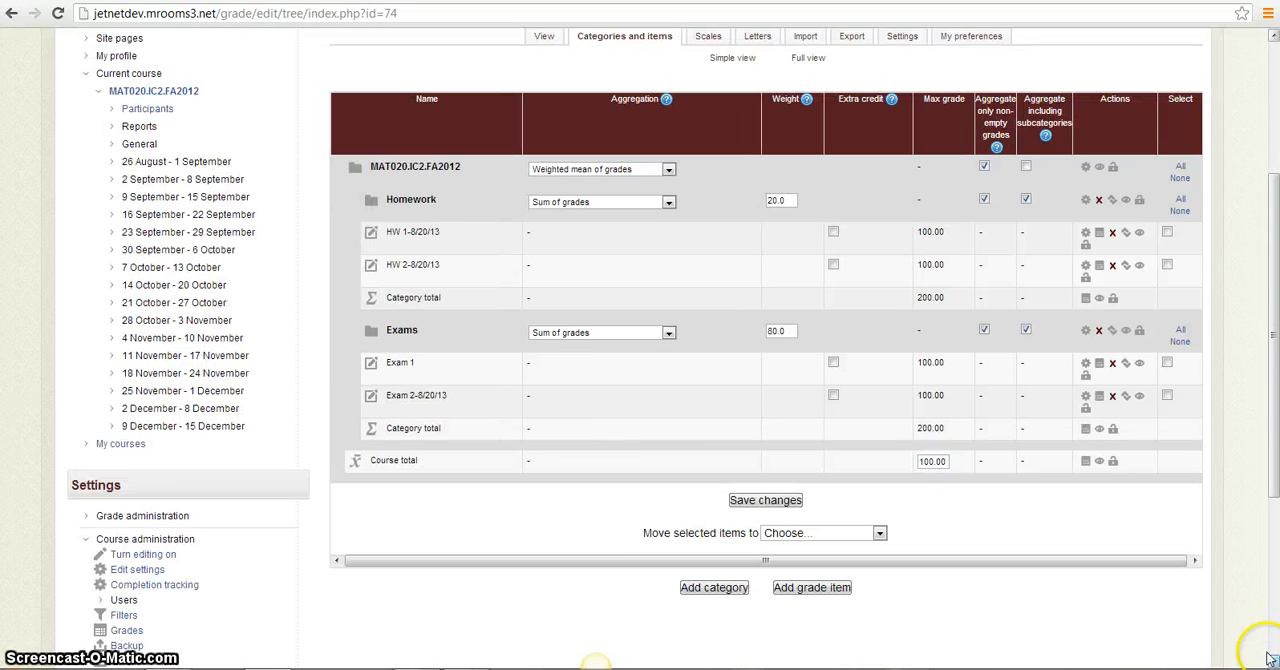
{"action": "left_click", "coordinate": [1272, 37]}
{"action": "left_click", "coordinate": [541, 97]}
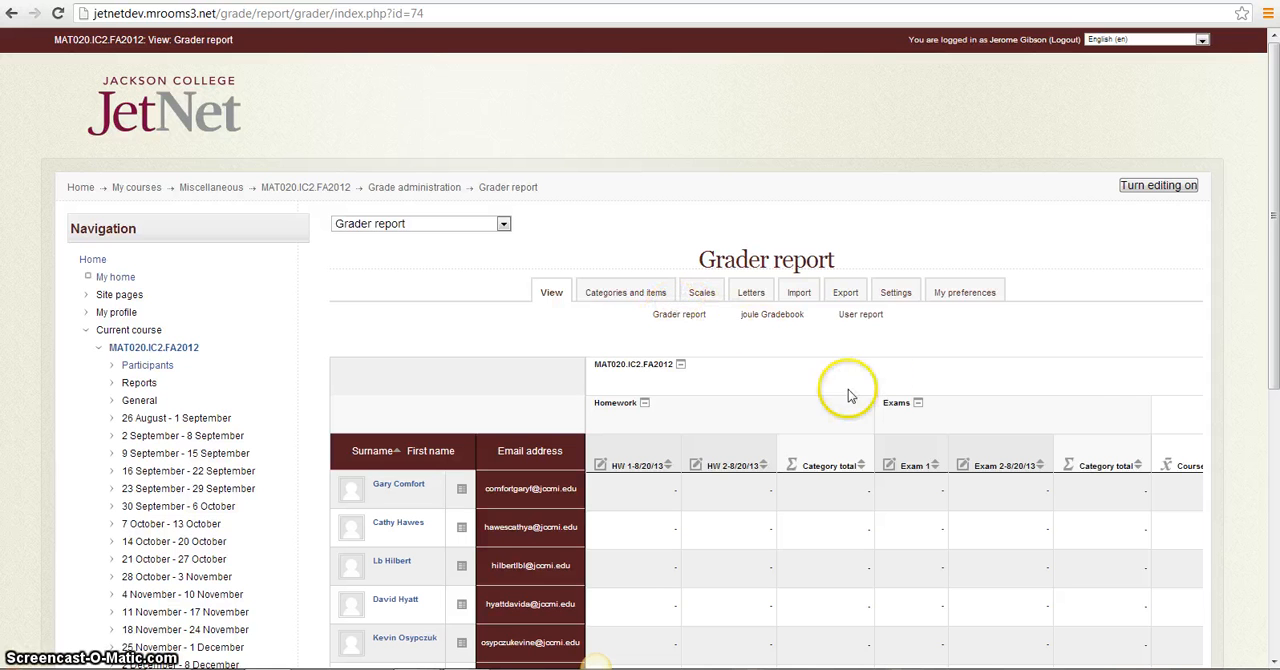
{"action": "left_click_drag", "start_coordinate": [1273, 214], "coordinate": [1275, 295]}
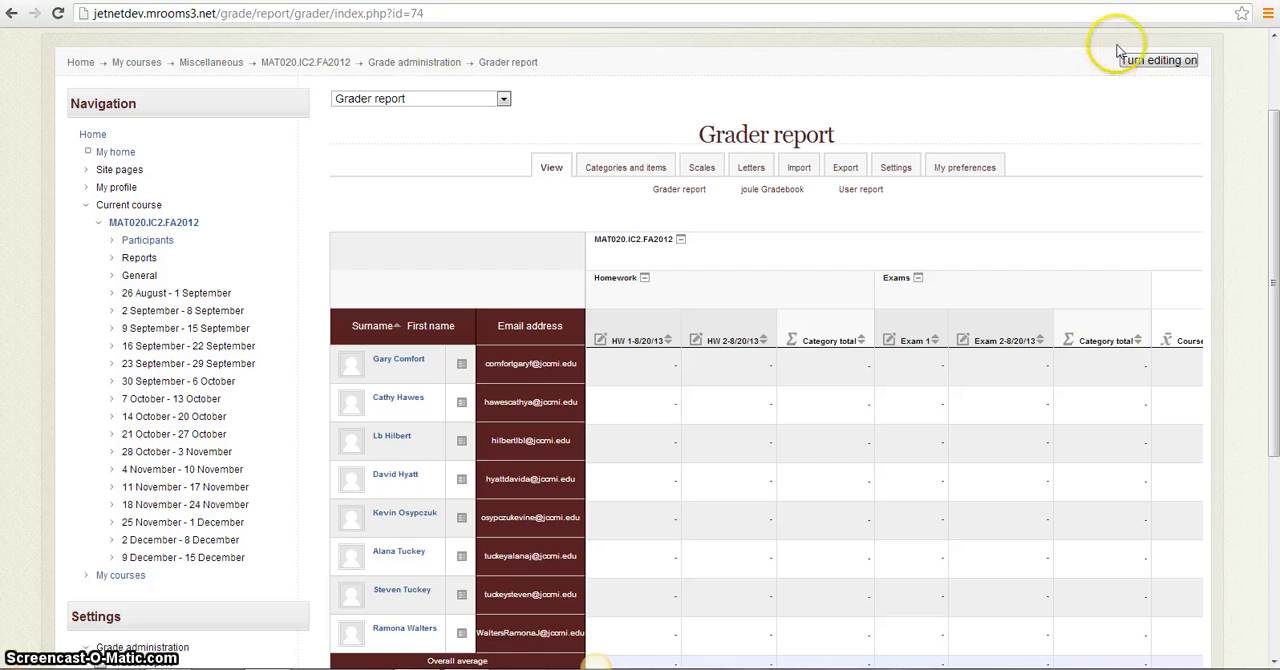
{"action": "left_click", "coordinate": [1148, 62]}
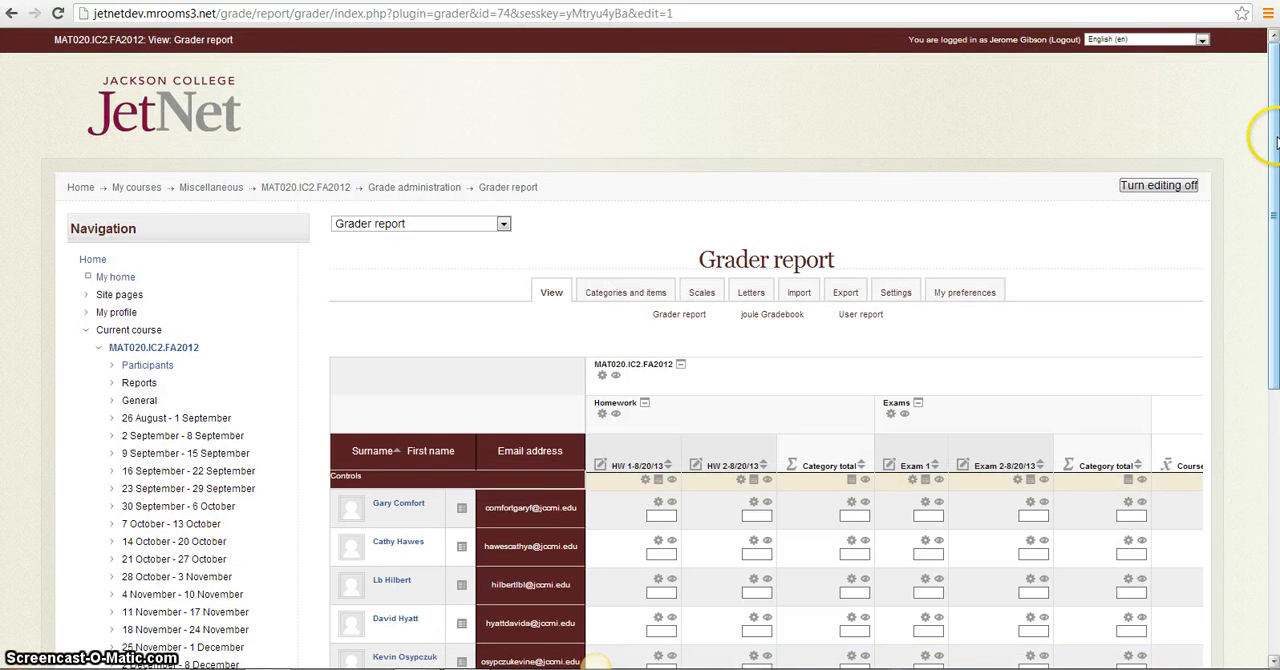
{"action": "scroll", "coordinate": [595, 660], "scroll_direction": "down", "scroll_amount": 2}
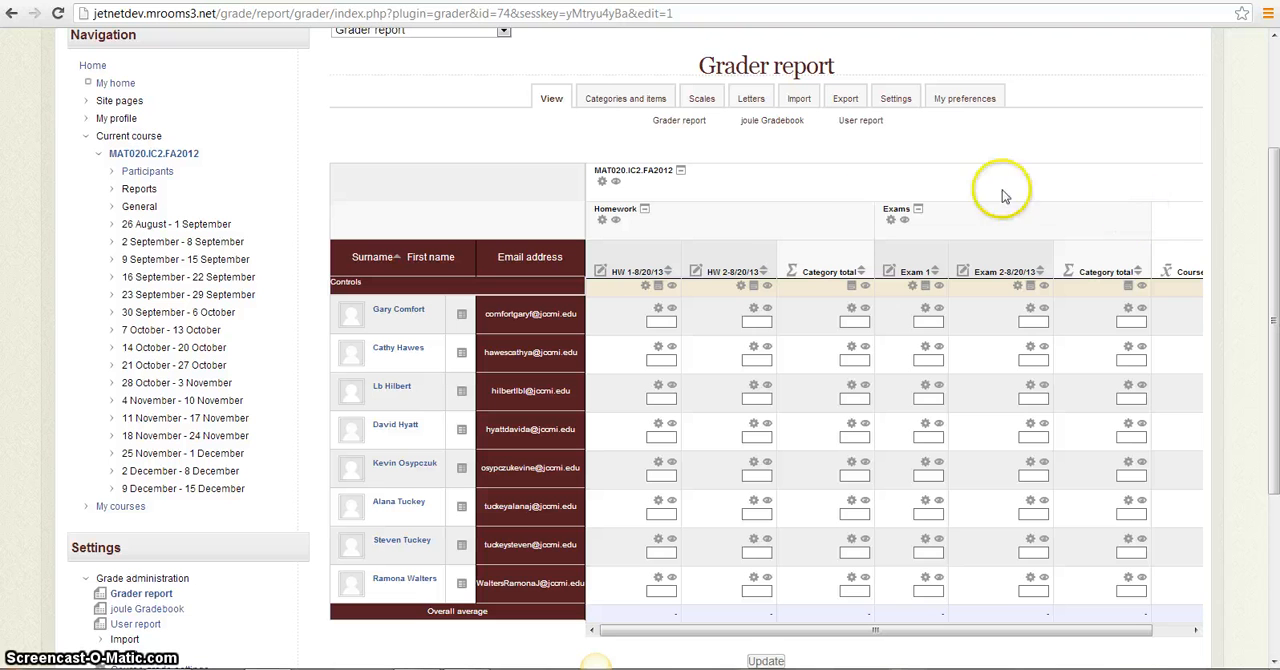
Enter HW 1-8/20/13 grades of 100, 80, 90 and 56 for the first four students in the list
{"action": "left_click", "coordinate": [661, 320]}
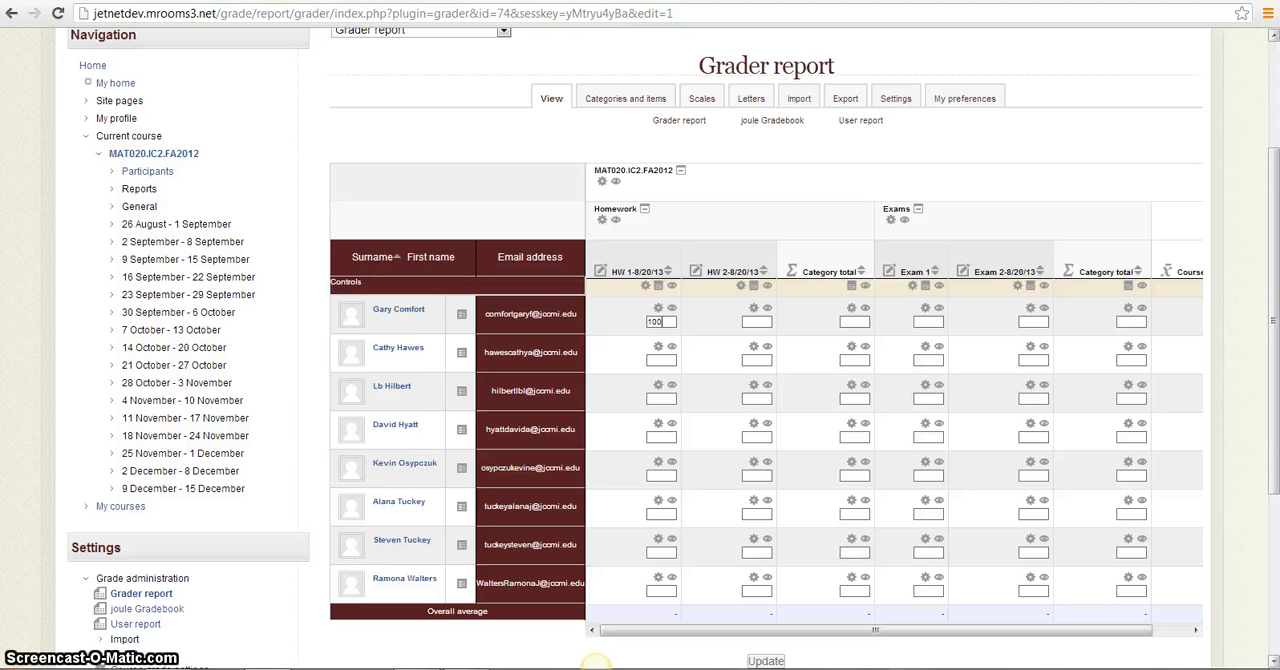
{"action": "type", "text": "100"}
{"action": "key", "text": "Tab"}
{"action": "type", "text": "80"}
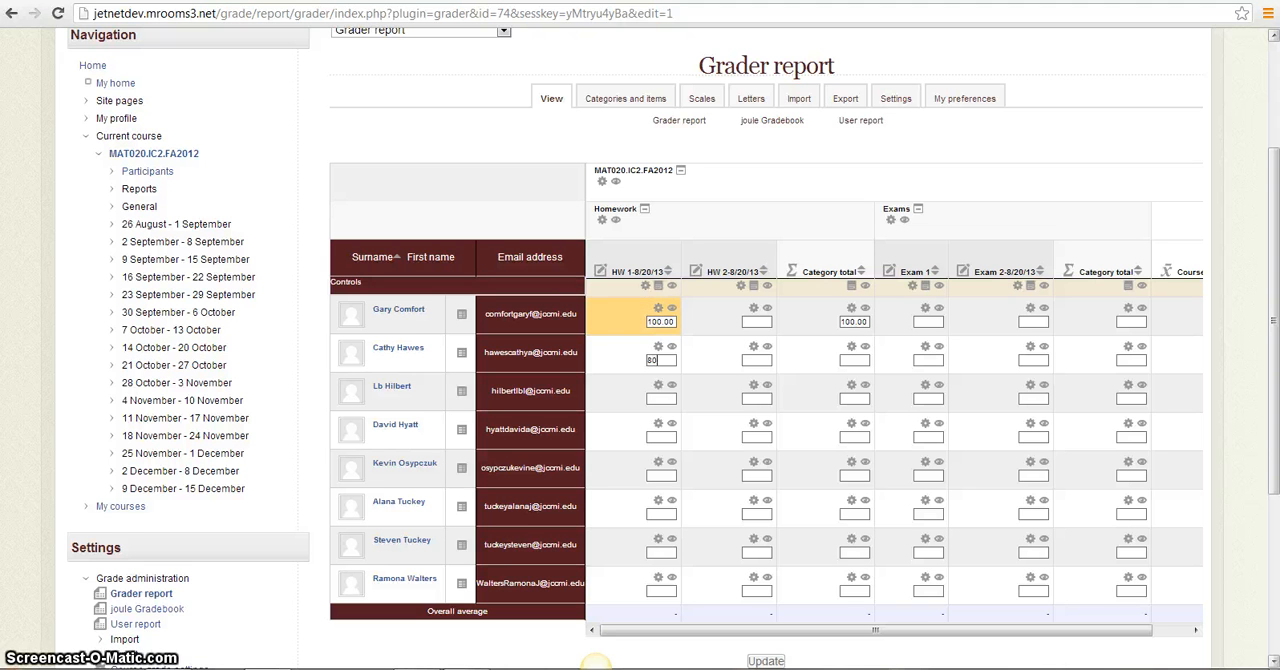
{"action": "key", "text": "Tab"}
{"action": "type", "text": "9"}
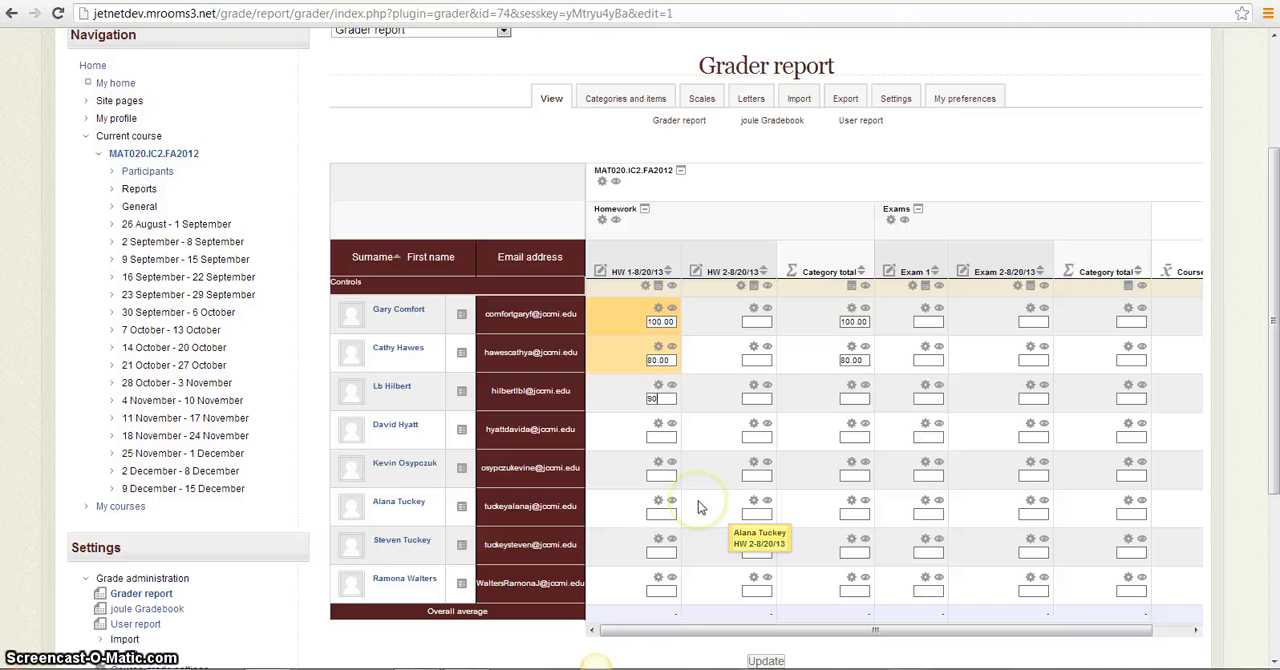
{"action": "type", "text": "0"}
{"action": "key", "text": "Tab"}
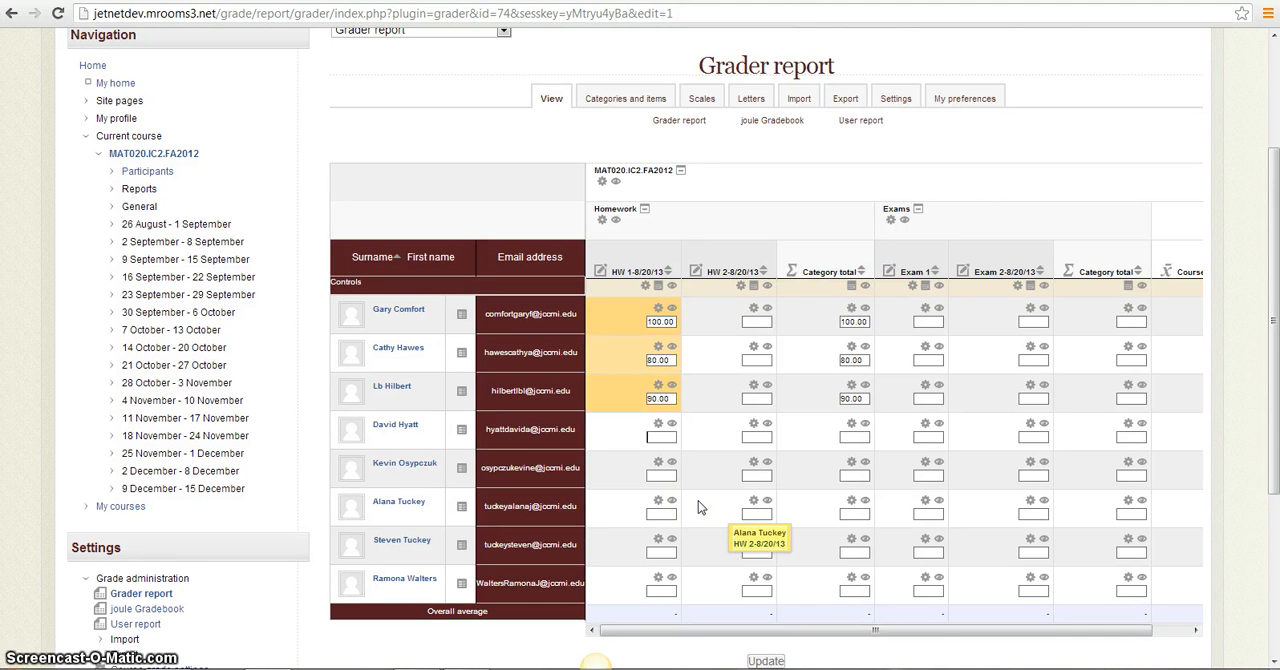
{"action": "type", "text": "56"}
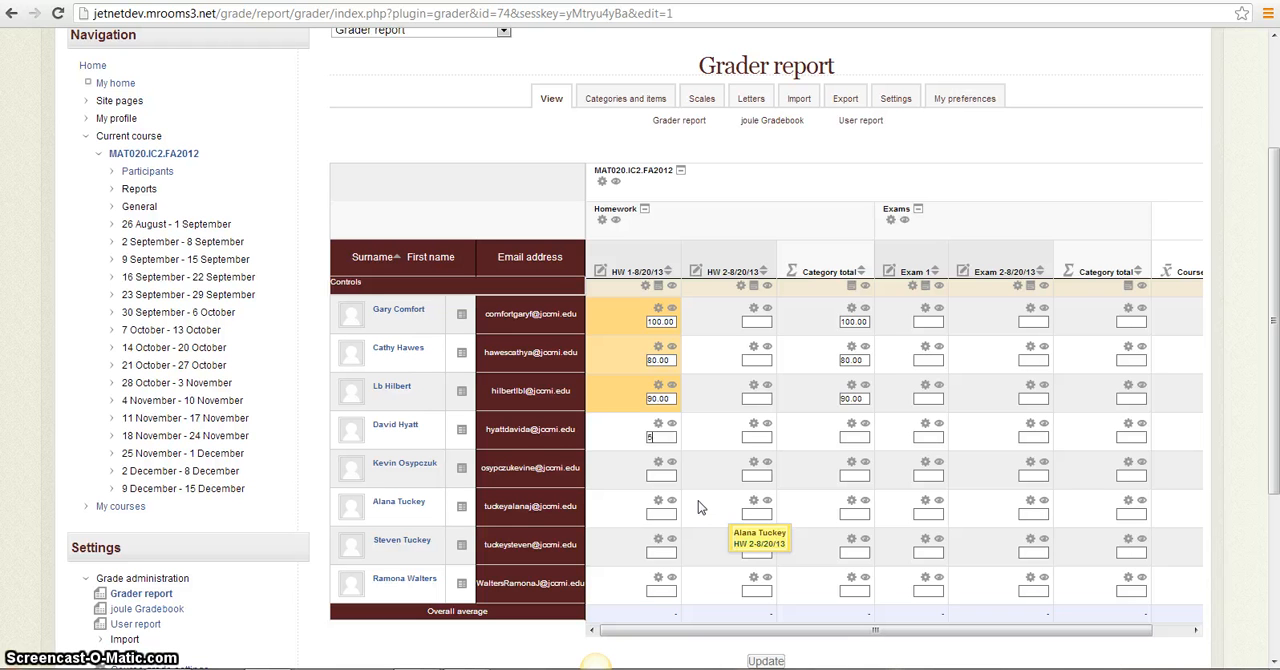
Enter HW 2-8/20/13 grades of 100, 75, 80 and 65 for the same four students
{"action": "left_click", "coordinate": [757, 321]}
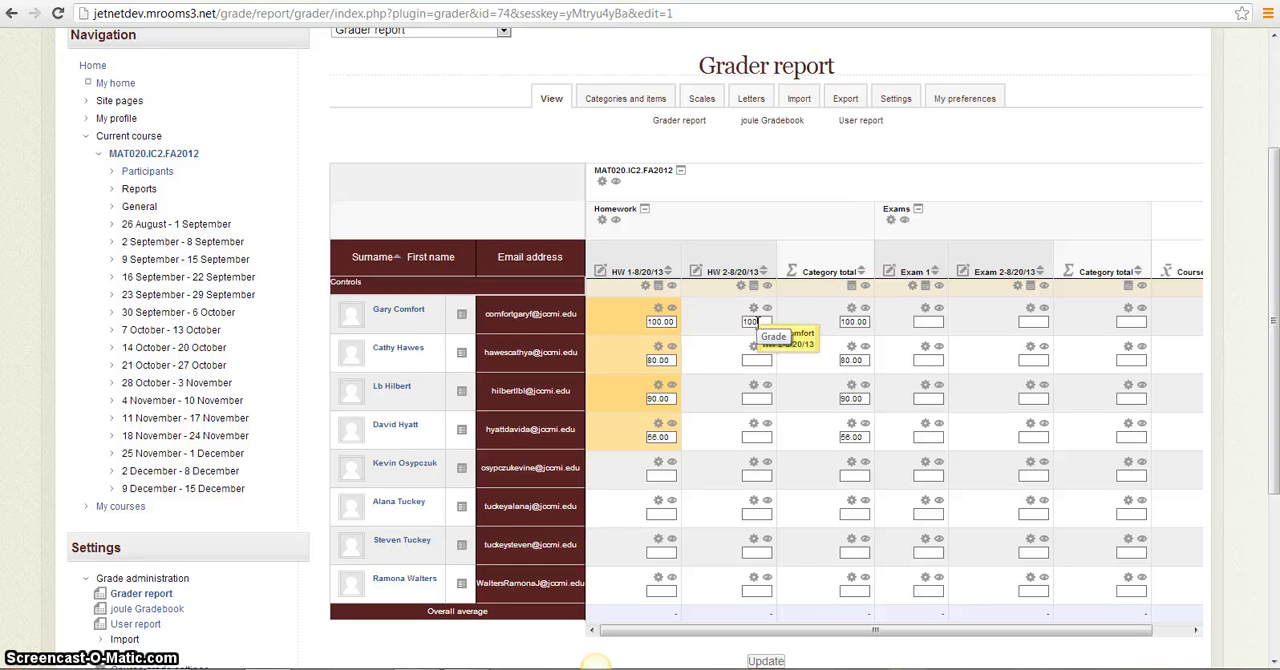
{"action": "type", "text": "75.00"}
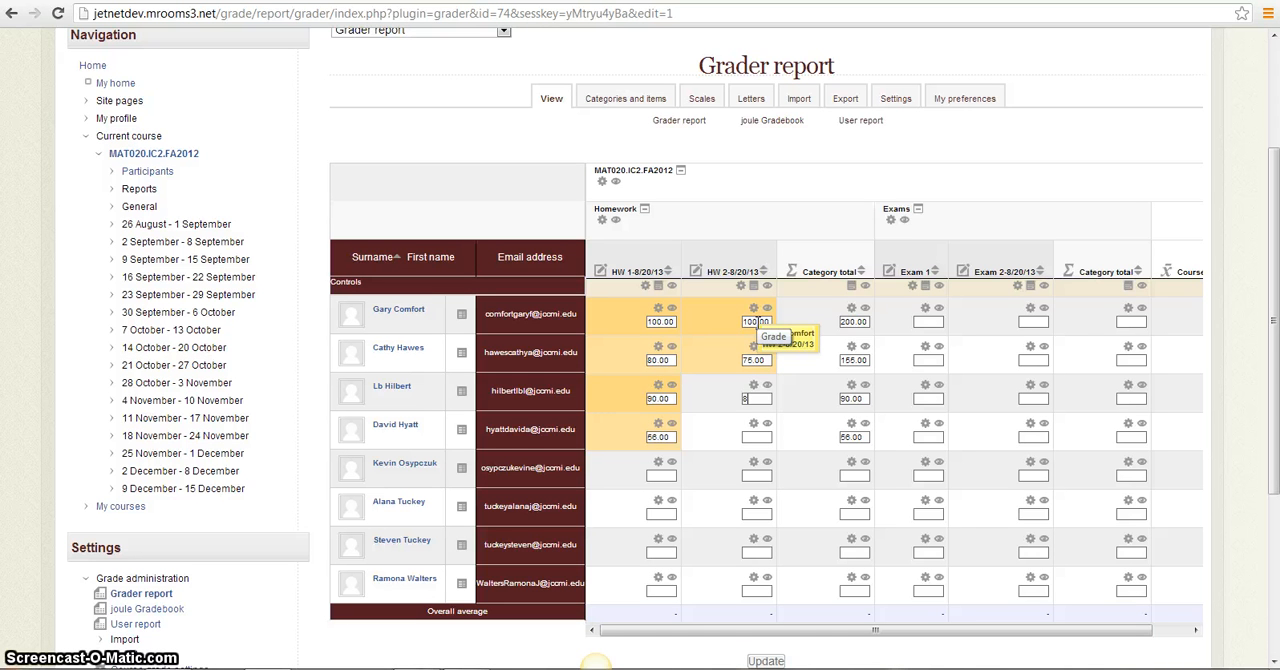
{"action": "key", "text": "Tab"}
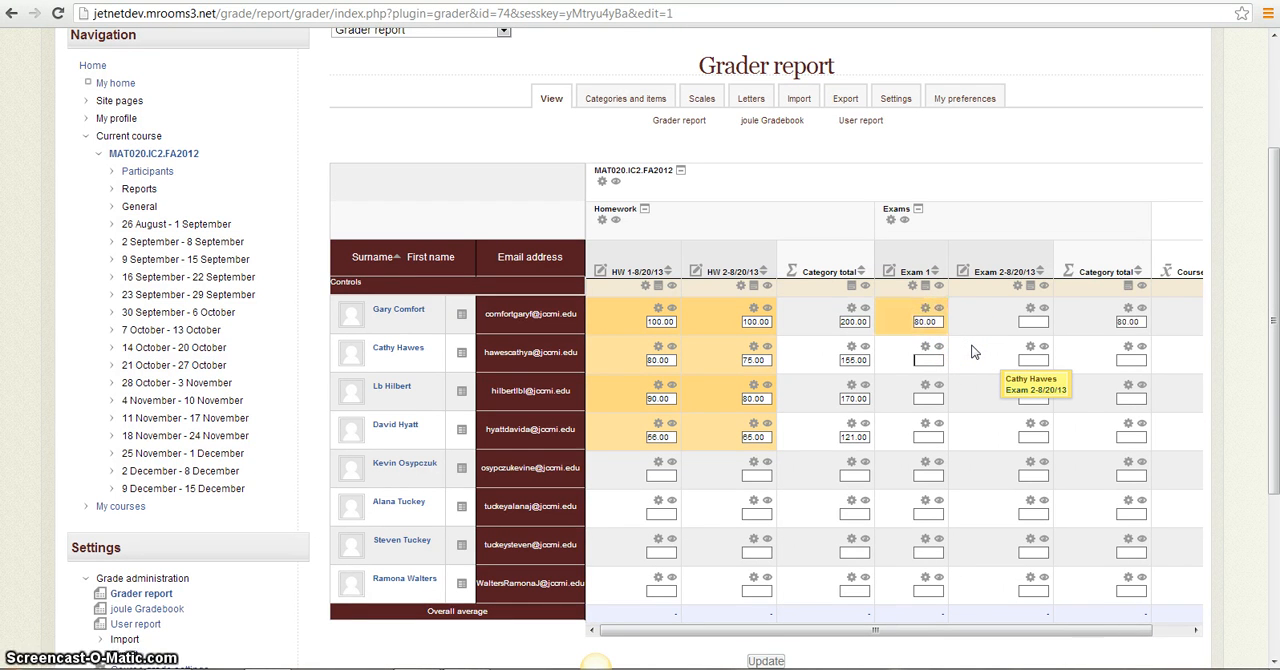
Enter the same four students' grades: 80, 100, 90 and 50 for Exam 1, and 75, 95, 88 and 76 for Exam 2-8/20/13
{"action": "key", "text": "Tab"}
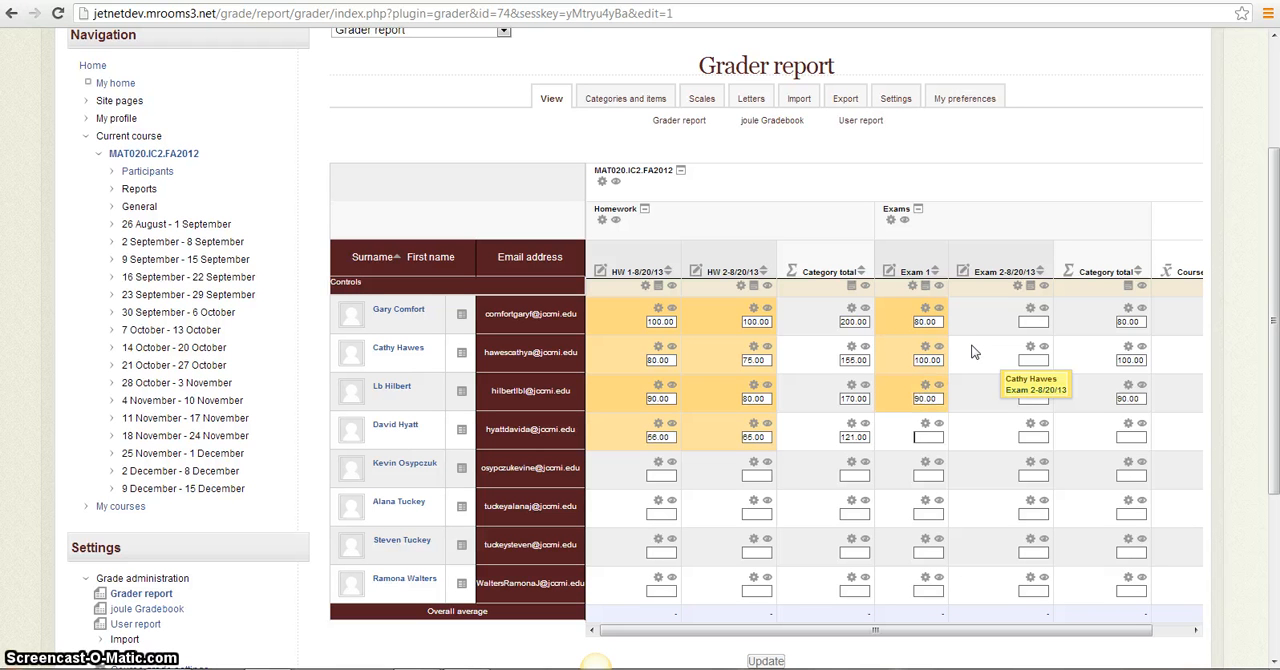
{"action": "type", "text": "50"}
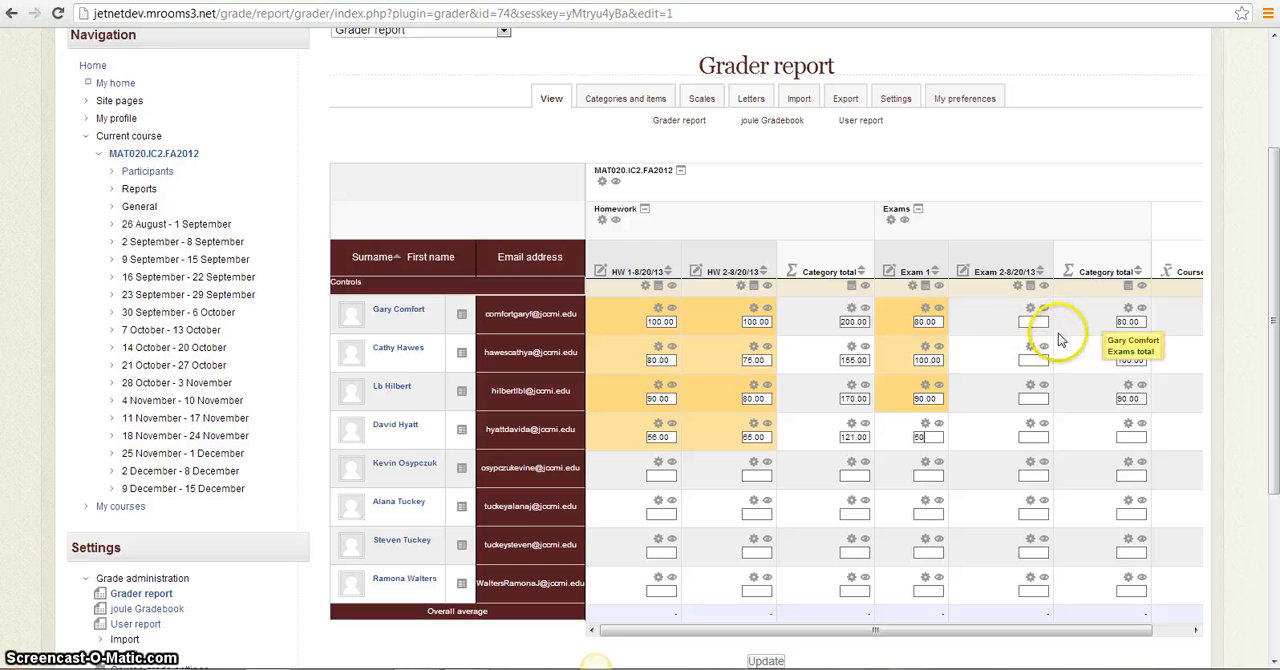
{"action": "left_click", "coordinate": [1033, 320]}
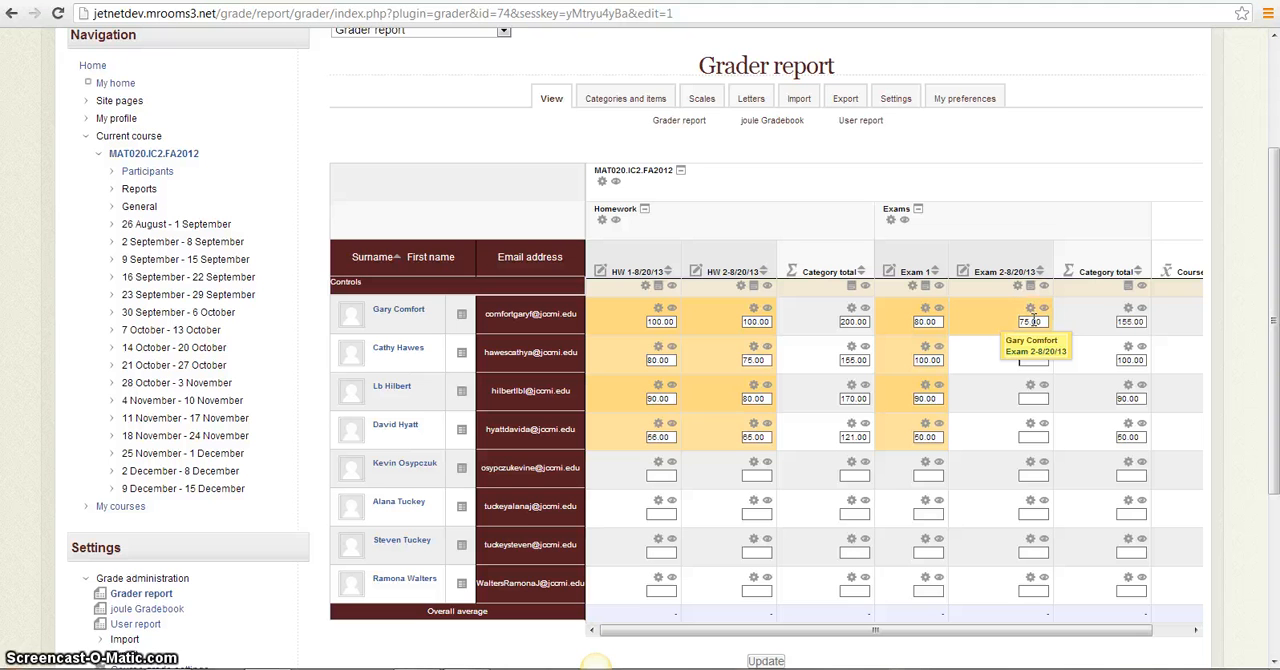
{"action": "key", "text": "Tab"}
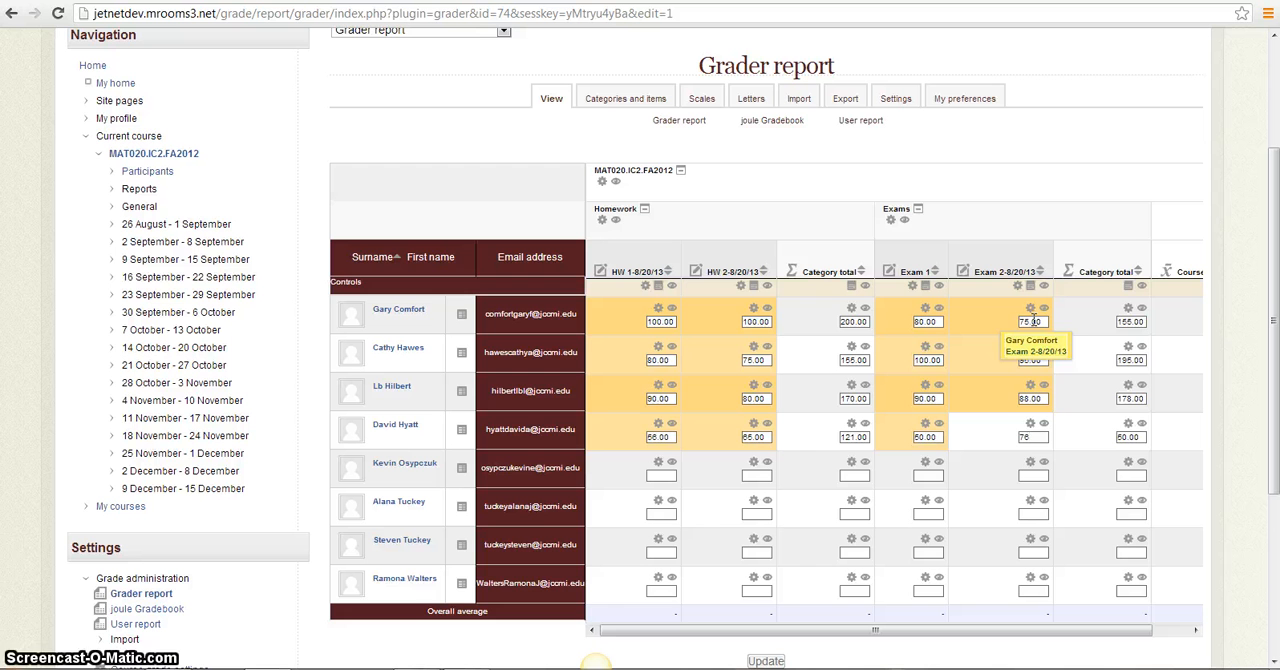
{"action": "left_click", "coordinate": [1027, 477]}
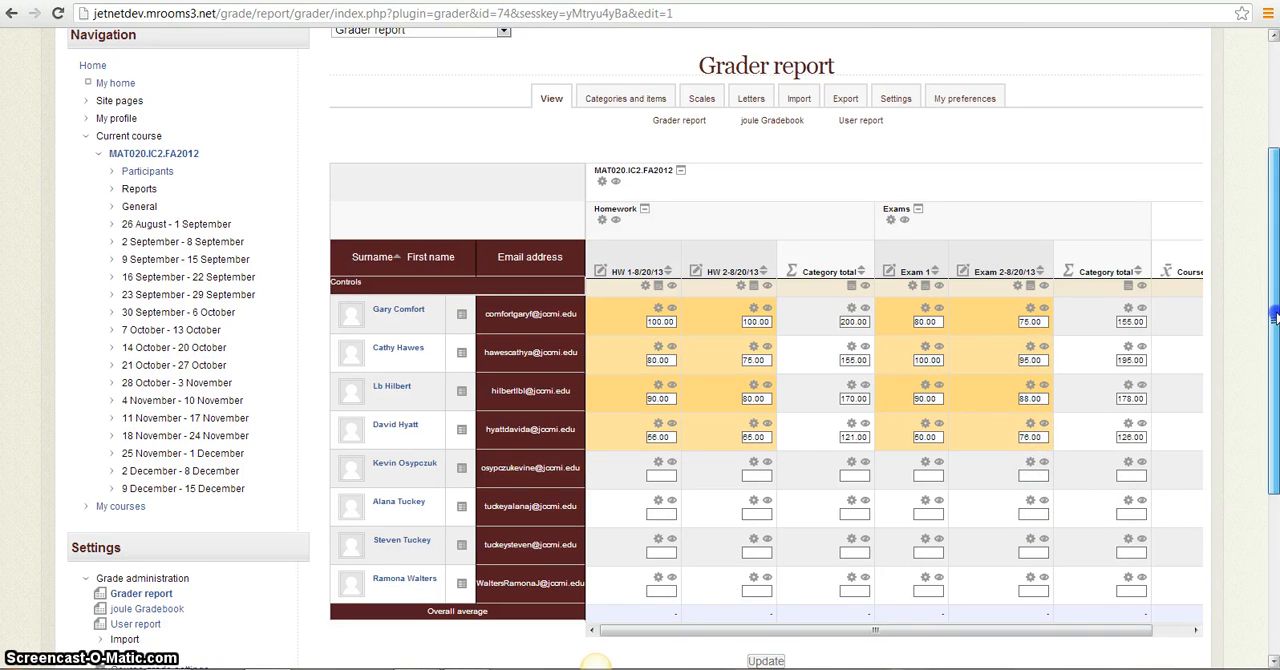
Update the grader report to save the homework and exam grades entered
{"action": "scroll", "coordinate": [1274, 342], "scroll_direction": "down", "scroll_amount": 1}
{"action": "scroll", "coordinate": [1275, 342], "scroll_direction": "down", "scroll_amount": 2}
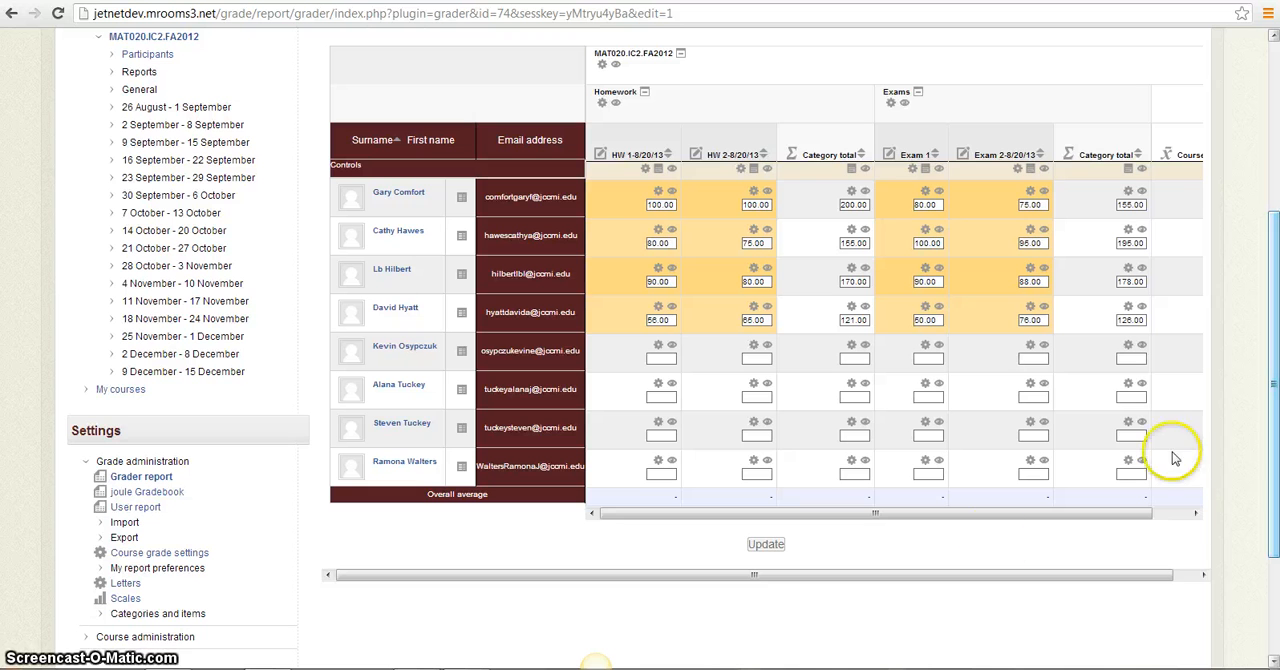
{"action": "left_click", "coordinate": [770, 550]}
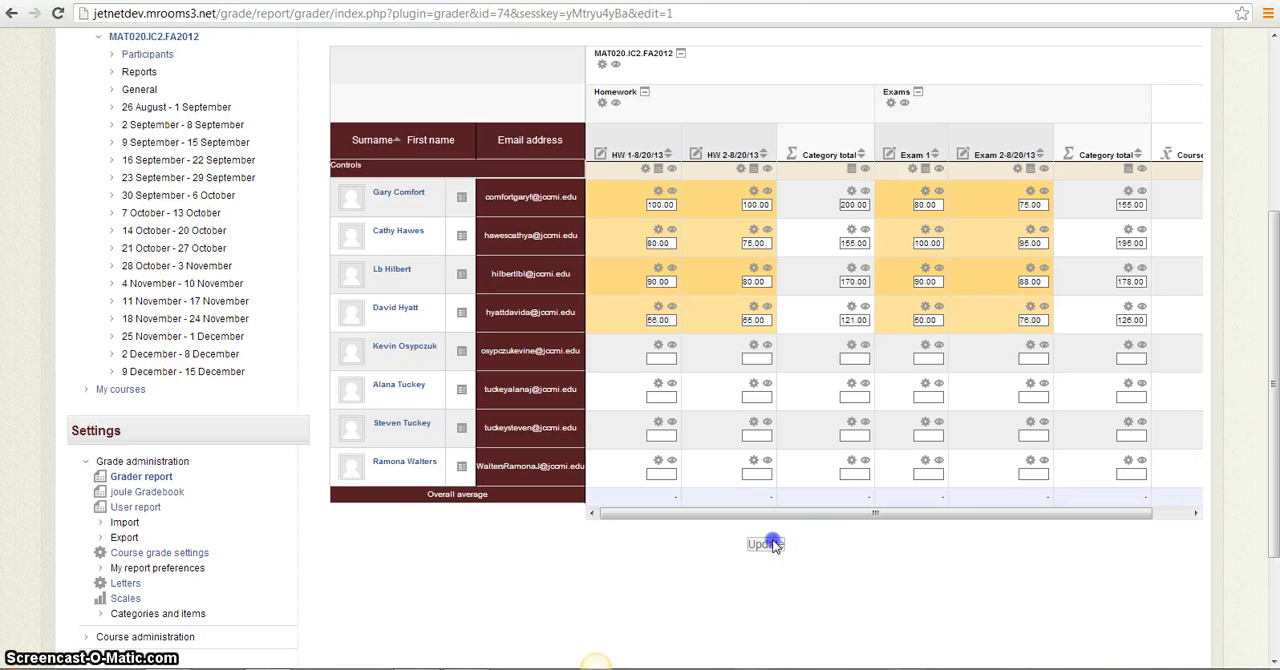
Open the user report for all users and review each student's grades, percentages, averages and course total
{"action": "left_click_drag", "start_coordinate": [1274, 392], "coordinate": [1275, 340]}
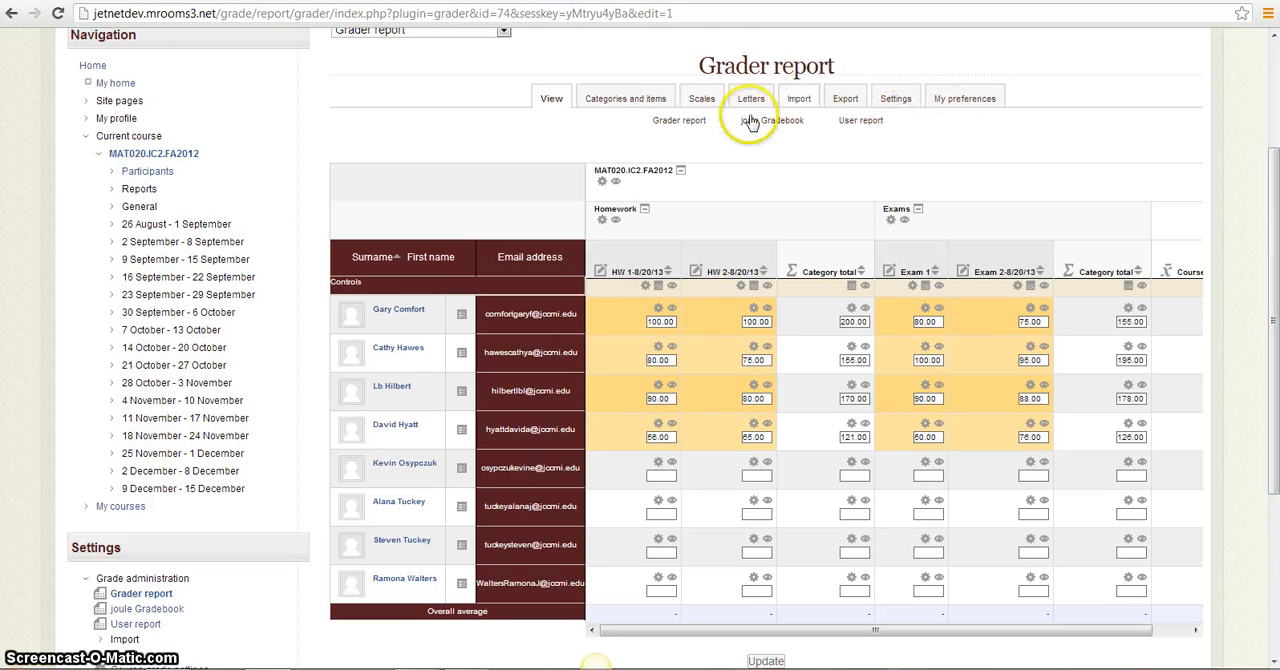
{"action": "left_click", "coordinate": [865, 122]}
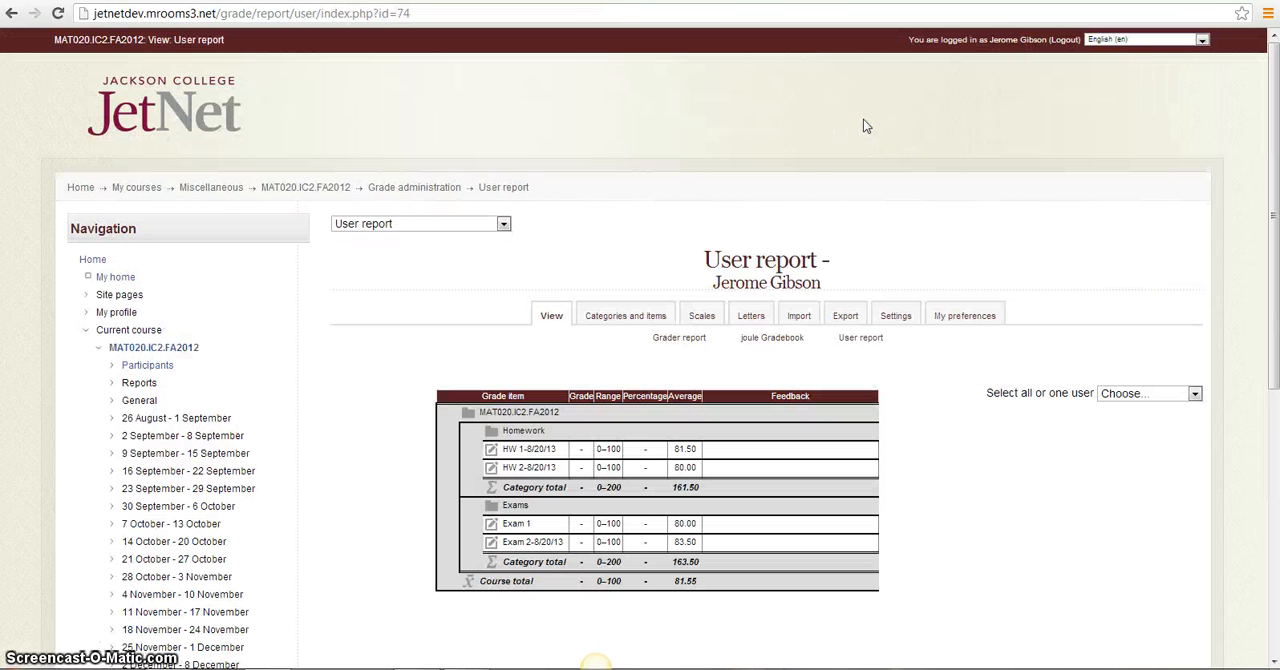
{"action": "left_click", "coordinate": [1195, 394]}
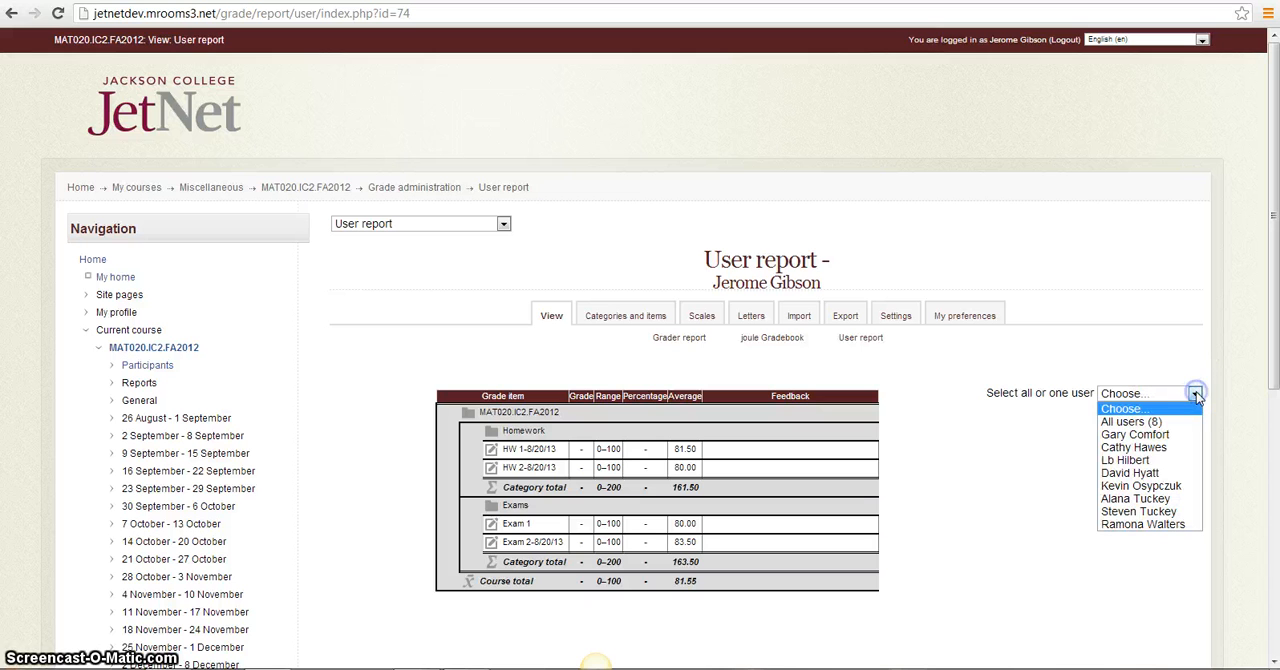
{"action": "left_click", "coordinate": [1165, 421]}
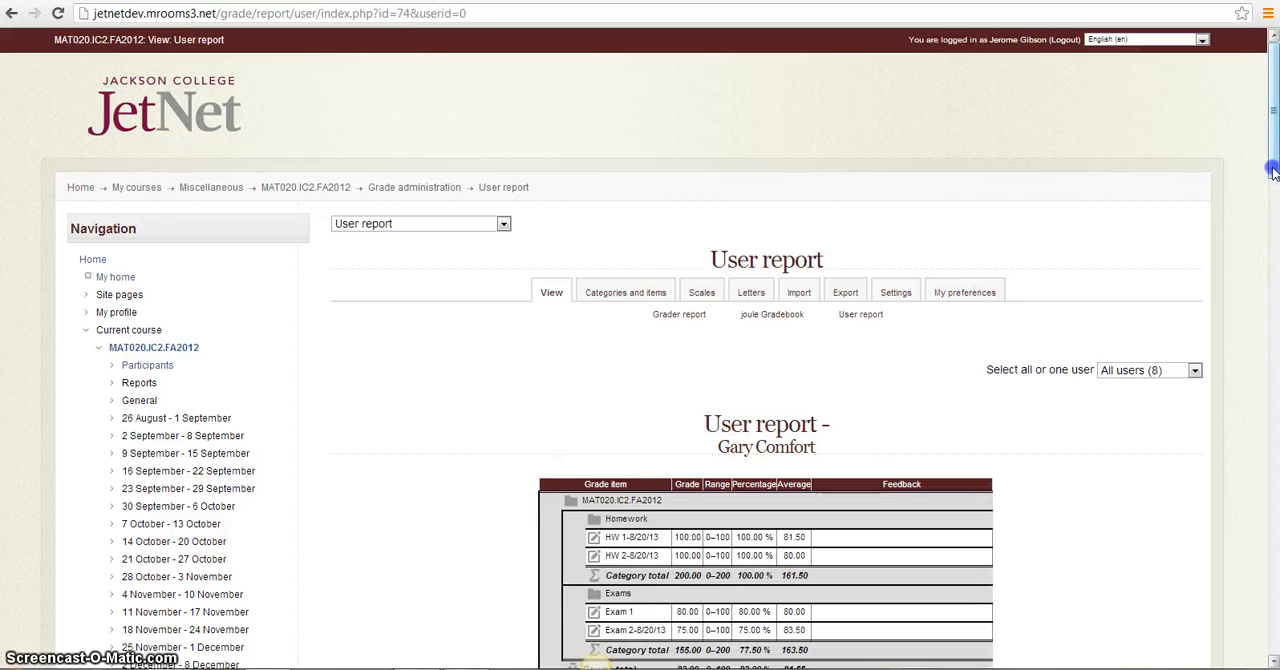
{"action": "left_click_drag", "start_coordinate": [1273, 180], "coordinate": [1275, 266]}
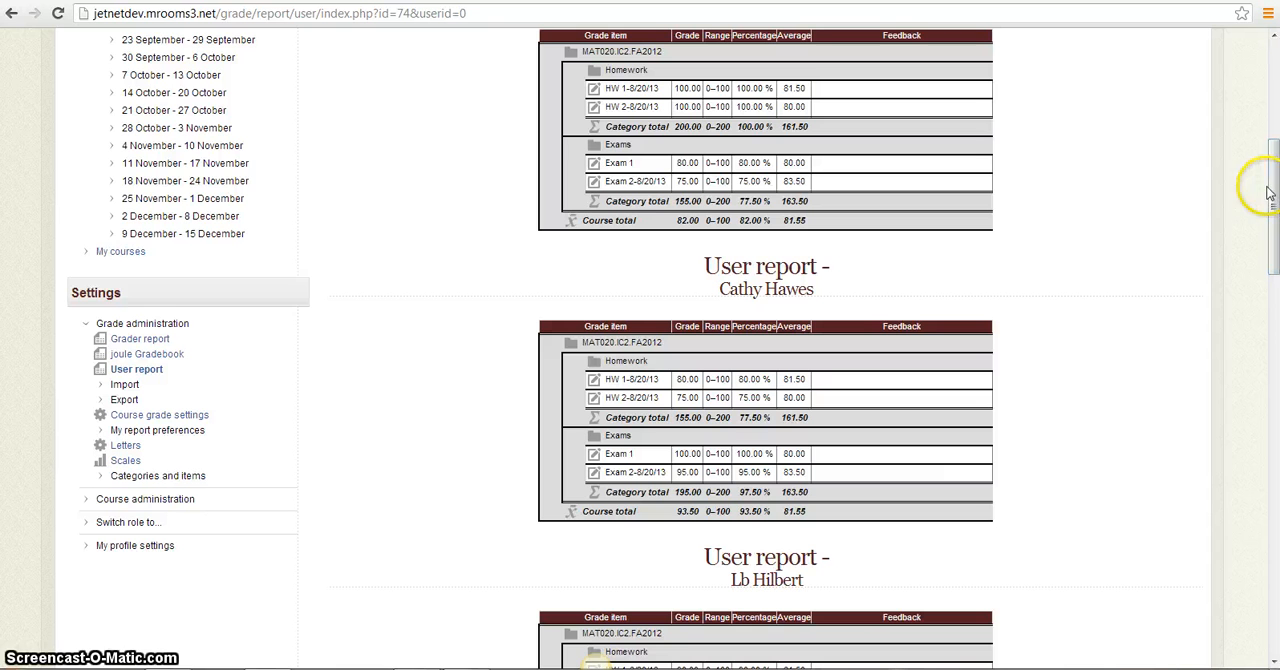
{"action": "left_click_drag", "start_coordinate": [1274, 200], "coordinate": [1273, 140]}
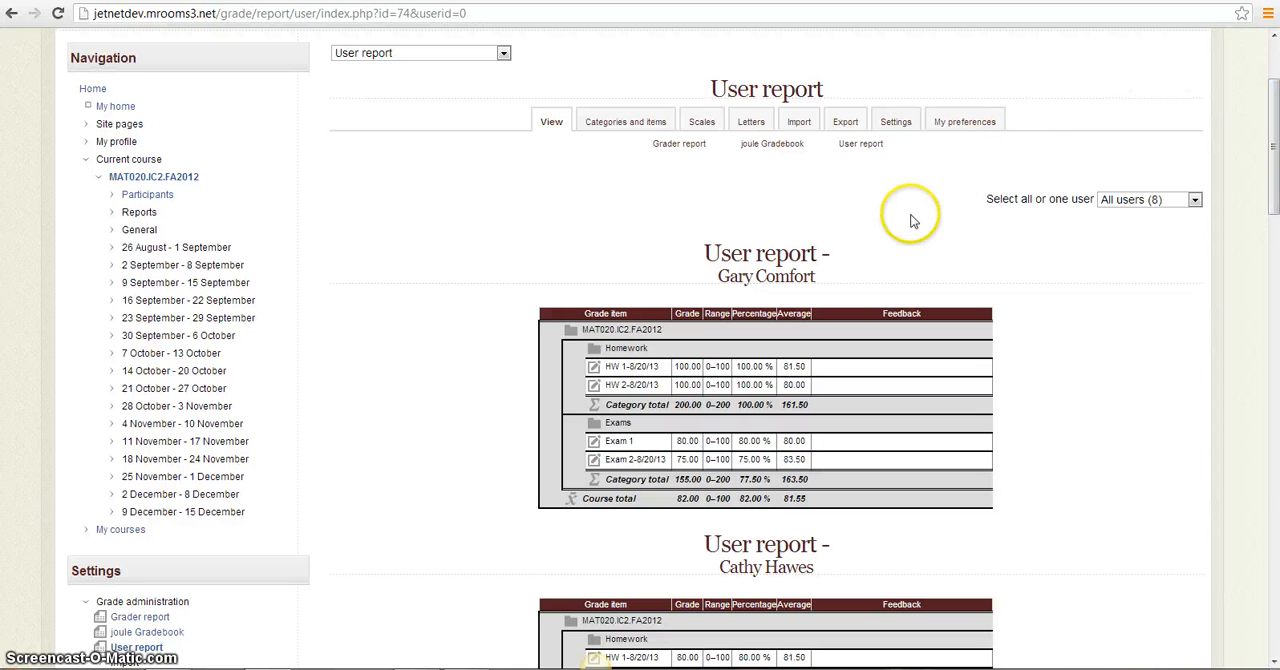
In the course grade settings for the user report, set Show average to Default (Hide) and Show weightings to Show, and save
{"action": "left_click", "coordinate": [899, 123]}
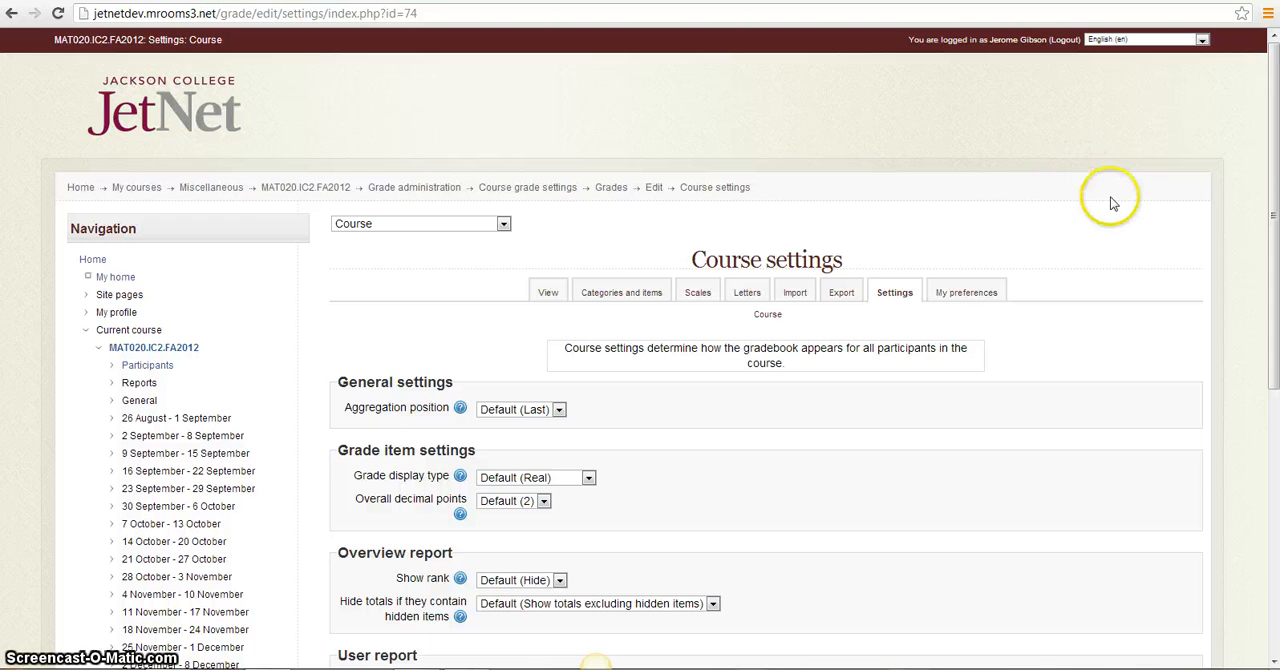
{"action": "left_click_drag", "start_coordinate": [1274, 170], "coordinate": [1278, 380]}
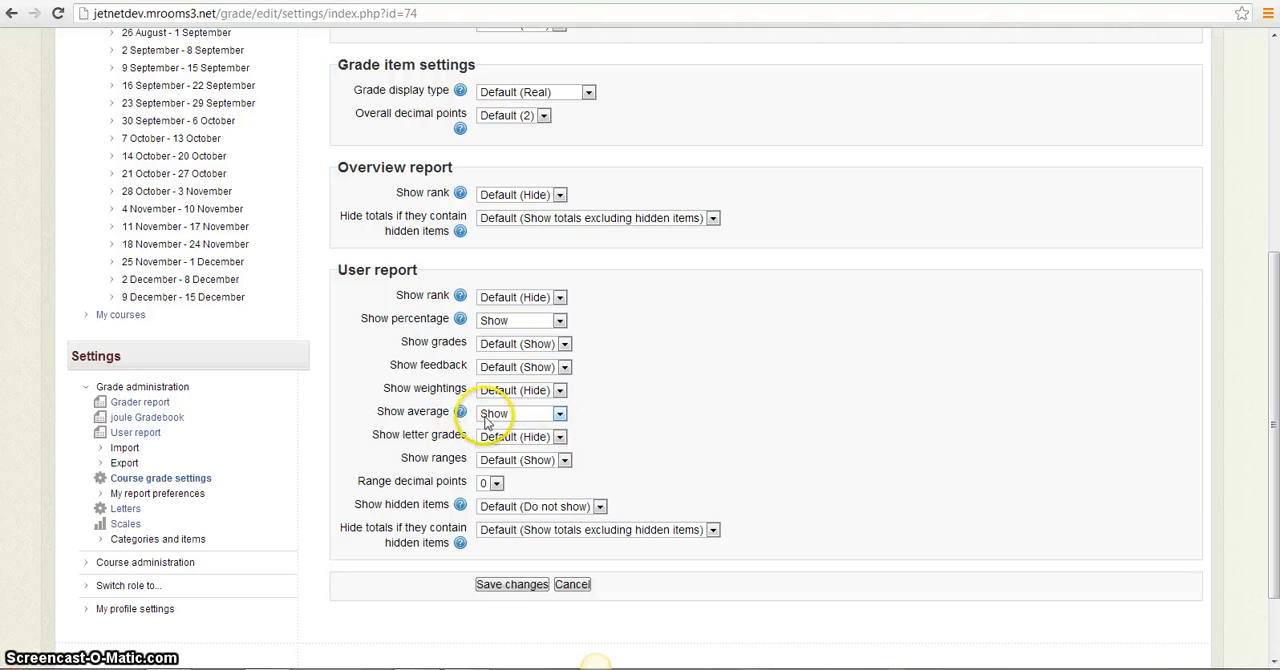
{"action": "left_click", "coordinate": [560, 414]}
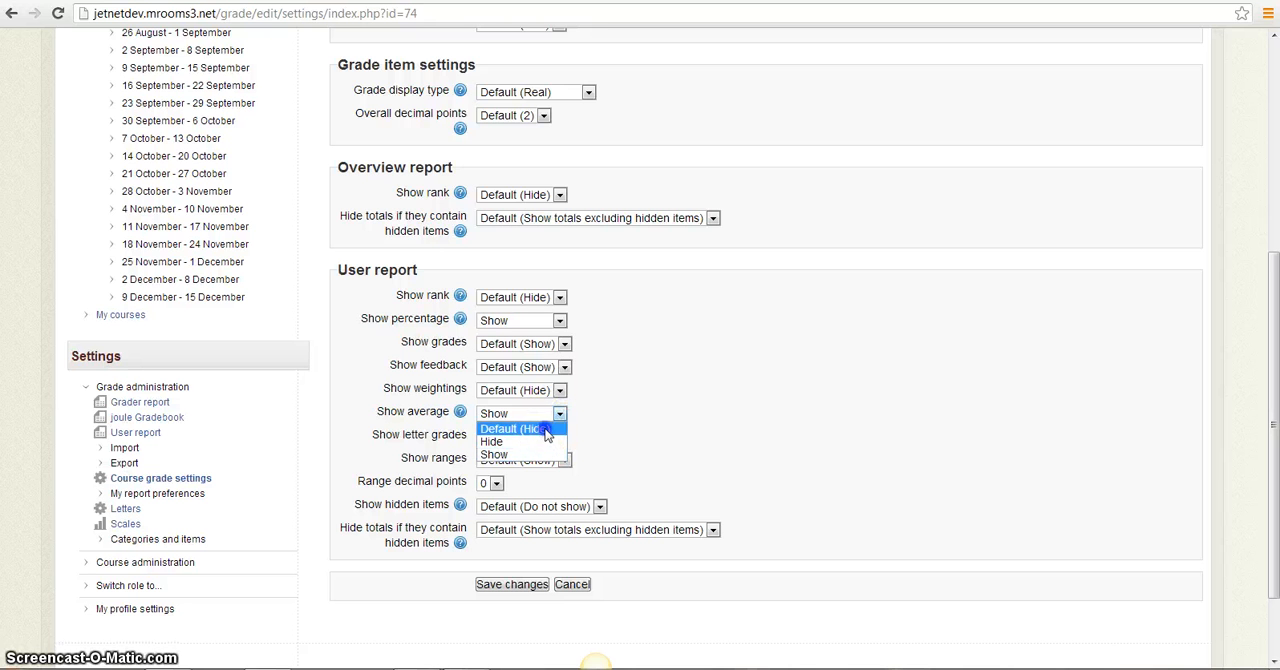
{"action": "left_click", "coordinate": [550, 428]}
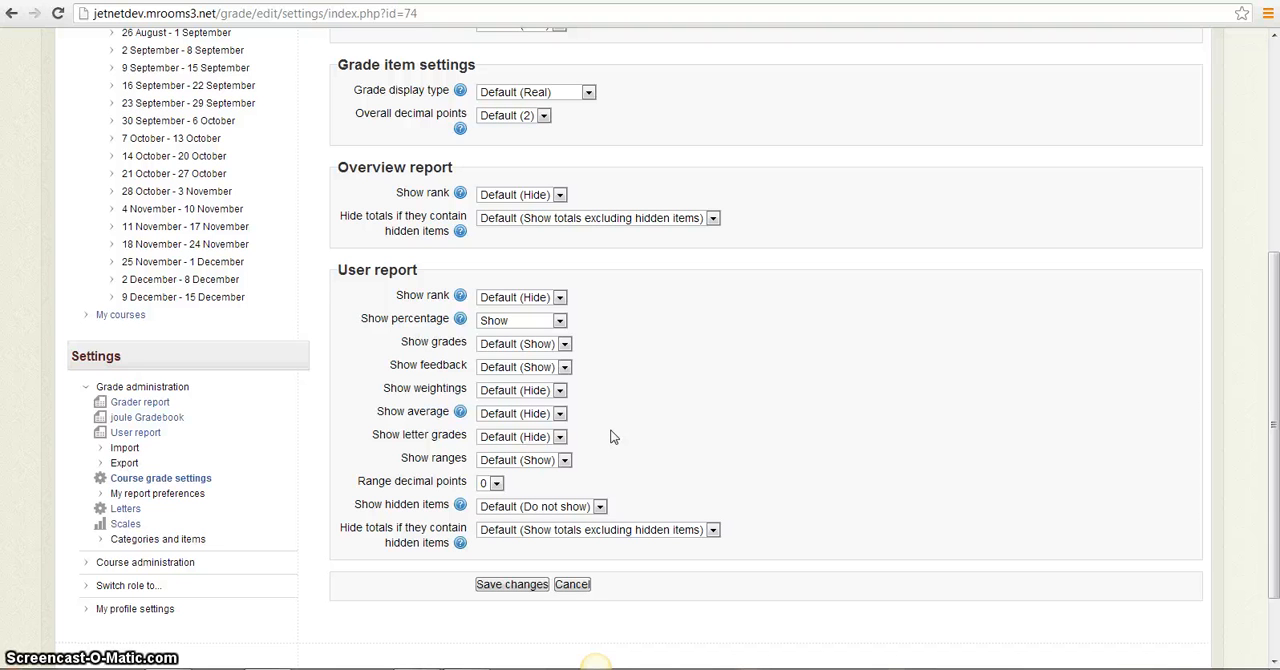
{"action": "left_click", "coordinate": [557, 390]}
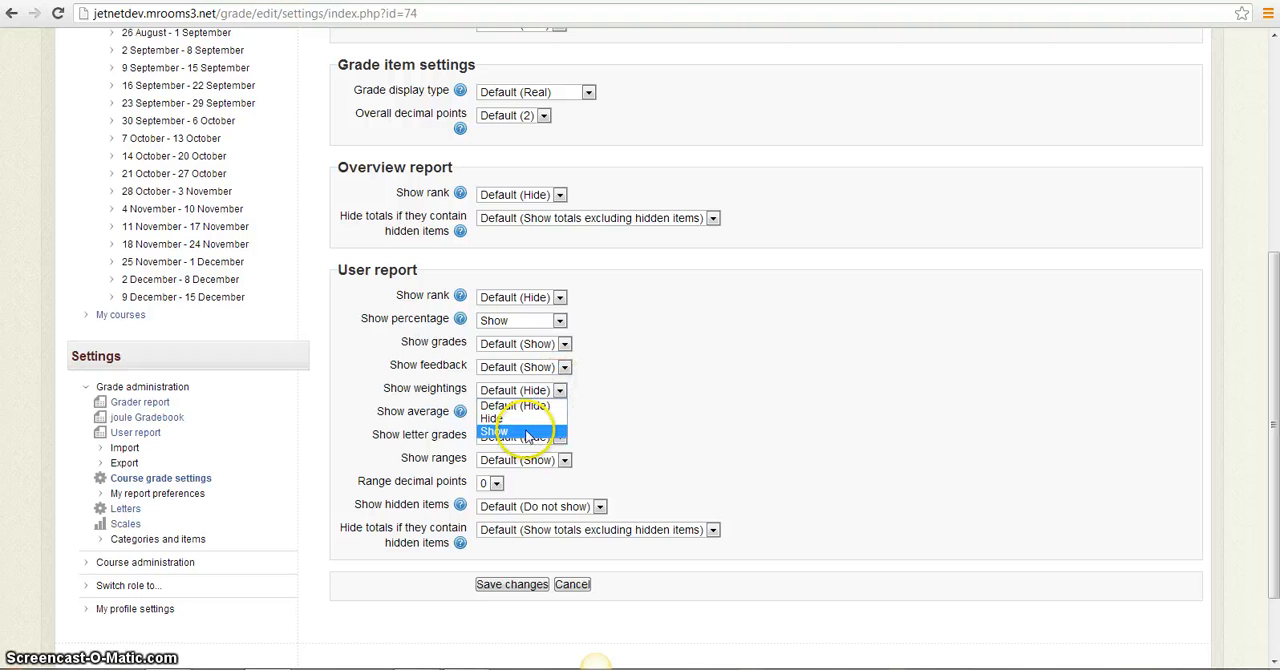
{"action": "left_click", "coordinate": [655, 421]}
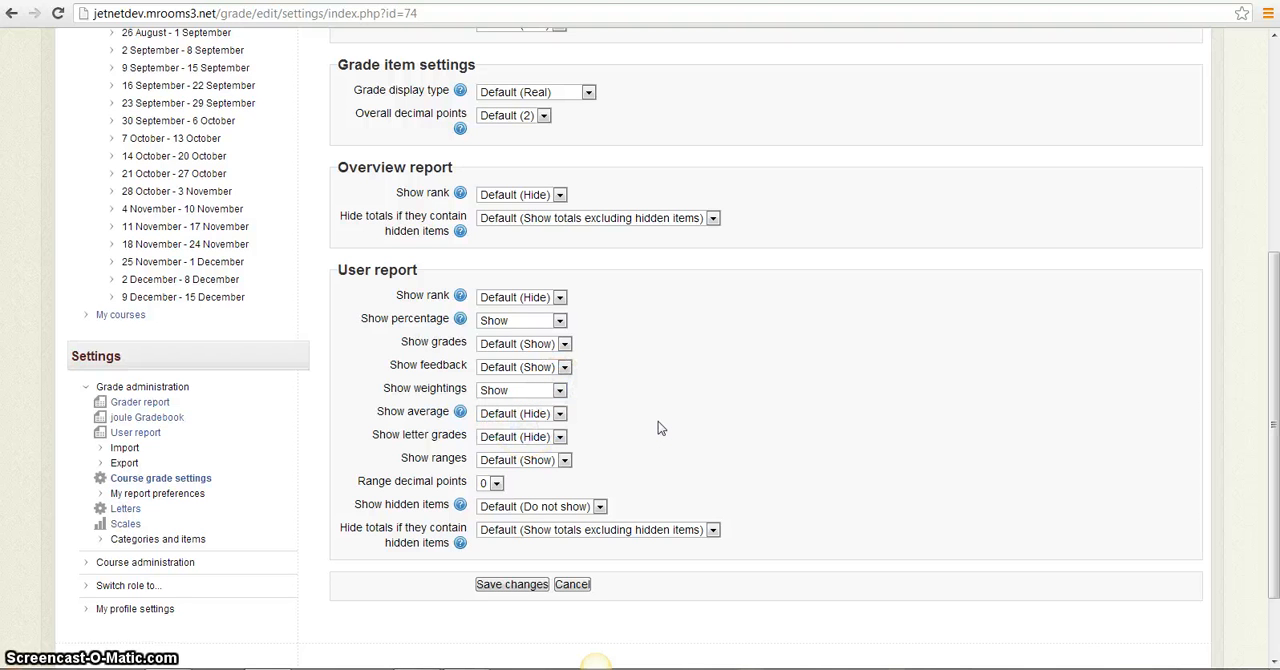
{"action": "left_click", "coordinate": [518, 588]}
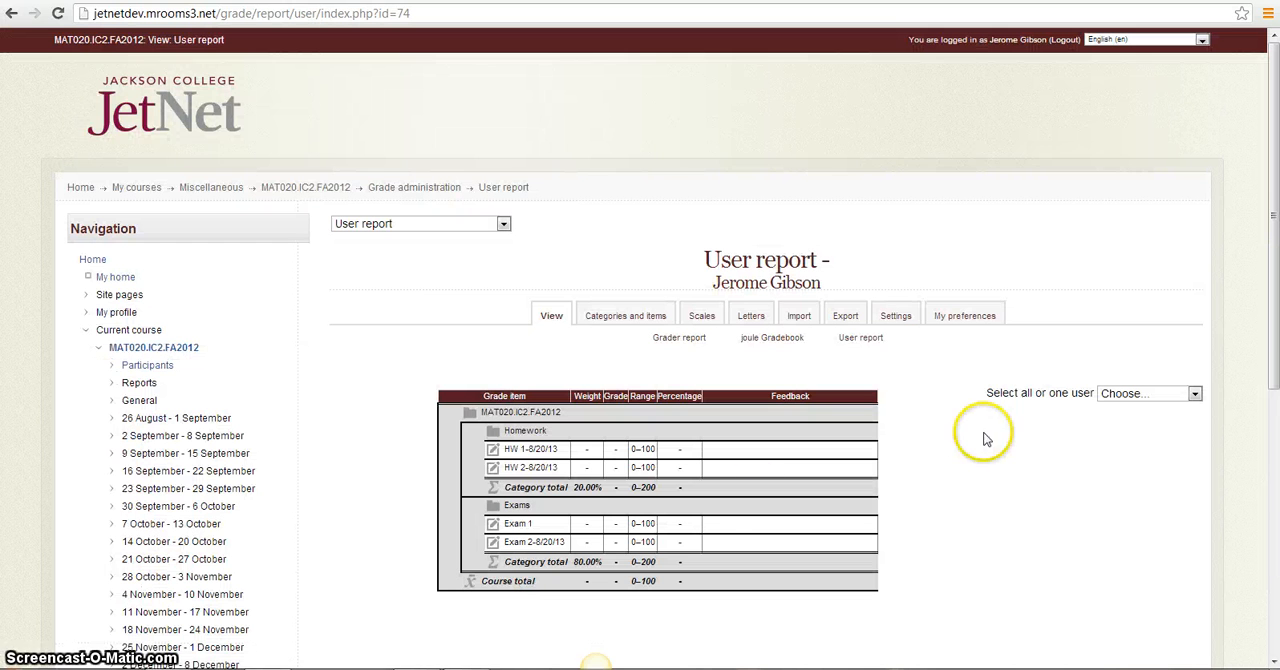
Display the user report for all users again and check the category weights shown for each student
{"action": "left_click", "coordinate": [1195, 396]}
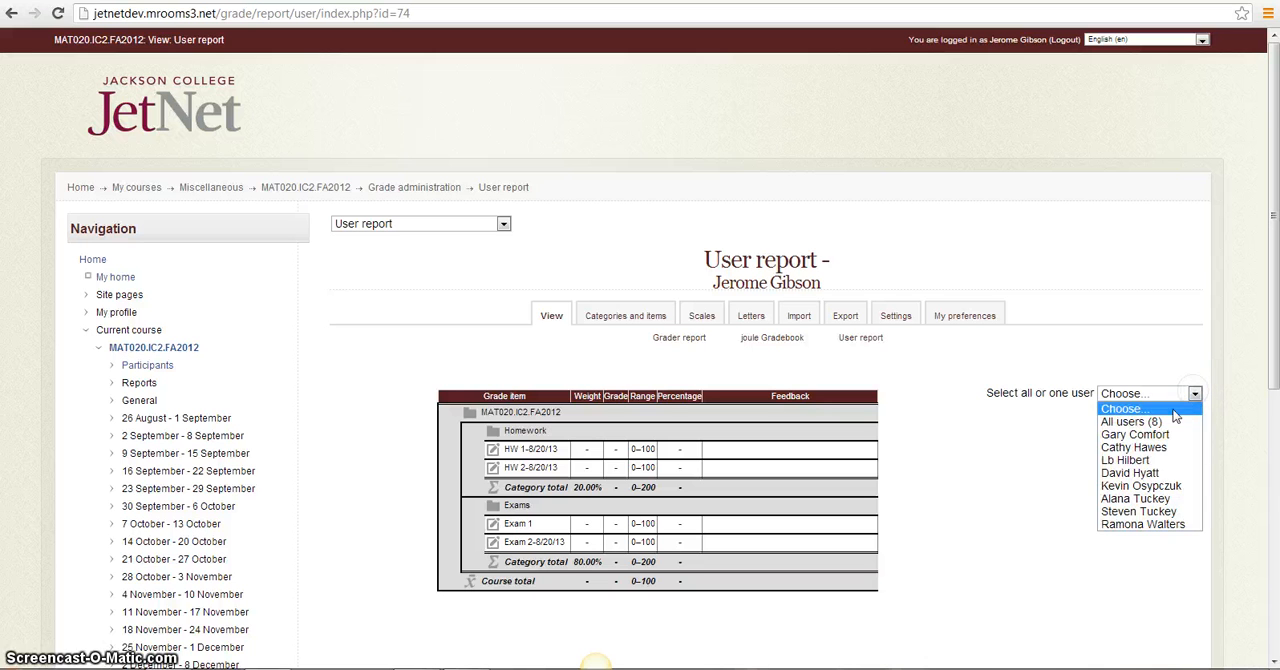
{"action": "left_click", "coordinate": [1166, 422]}
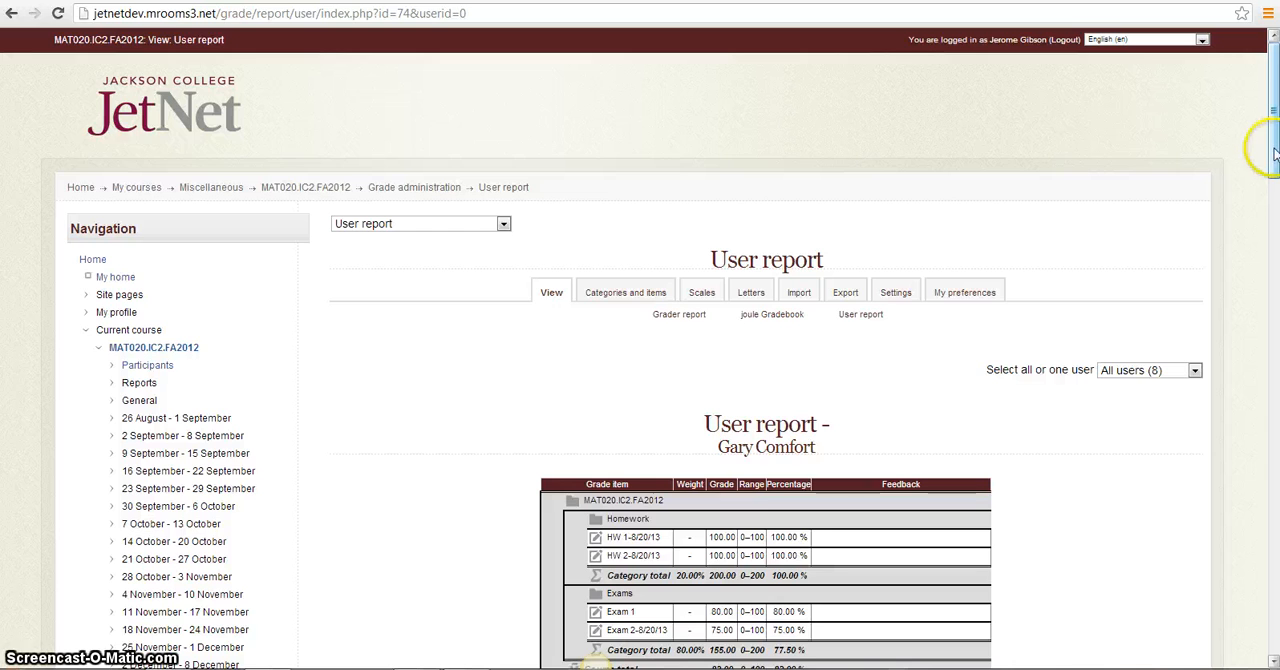
{"action": "left_click_drag", "start_coordinate": [1273, 150], "coordinate": [1273, 210]}
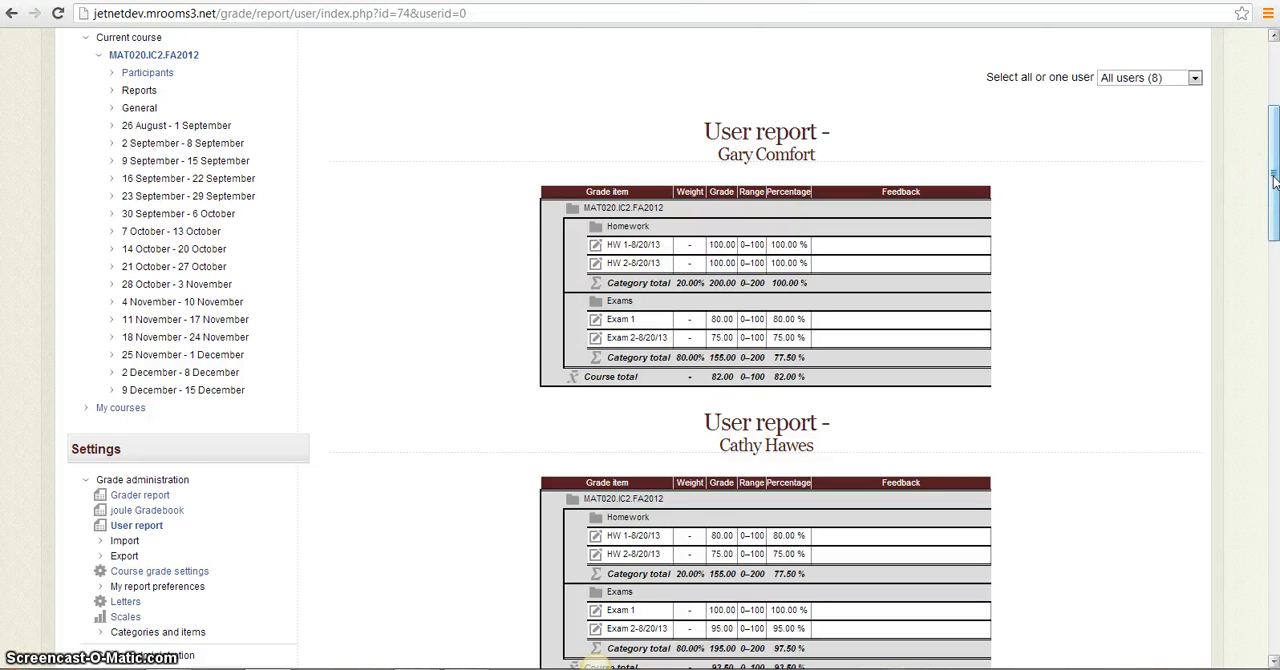
{"action": "left_click_drag", "start_coordinate": [1274, 178], "coordinate": [1275, 123]}
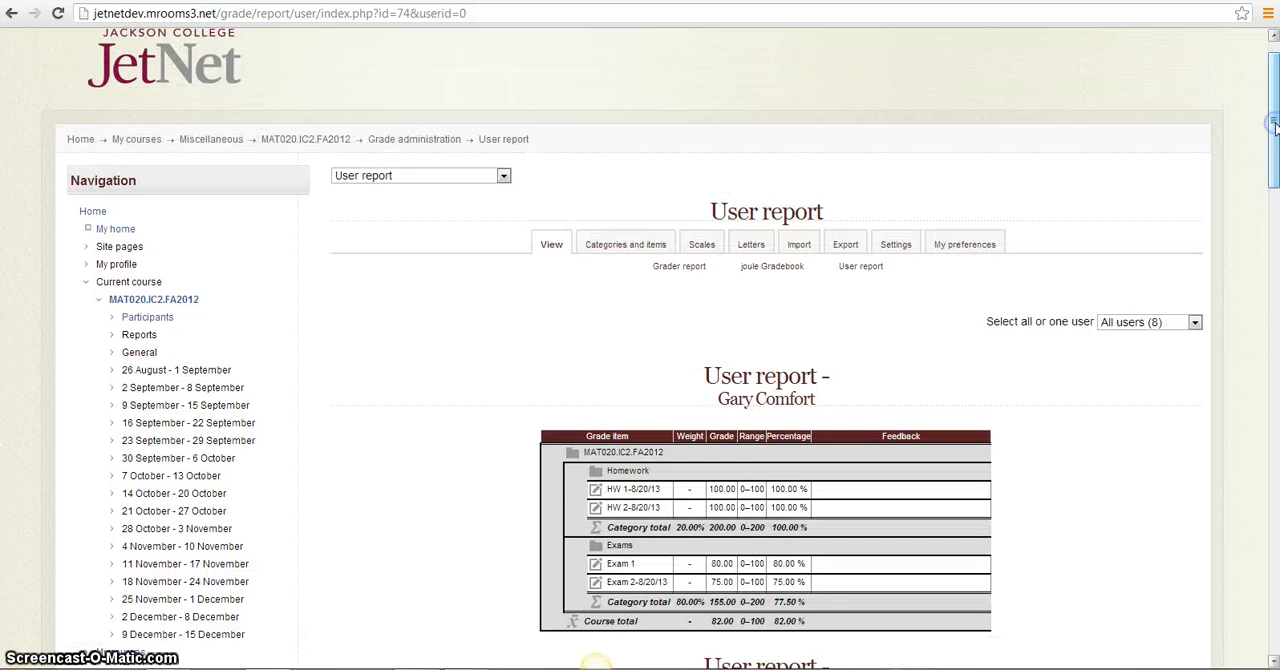